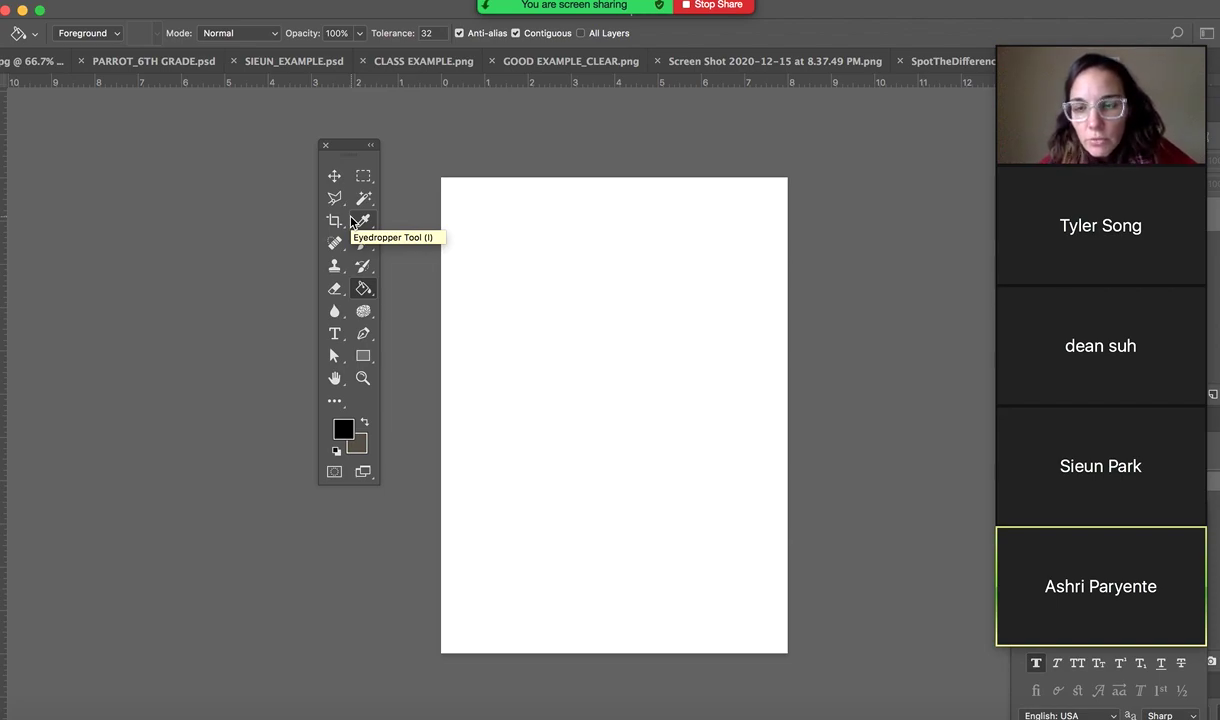
Swap the Paint Bucket for the Gradient Tool from the fill-tools flyout
click(364, 290)
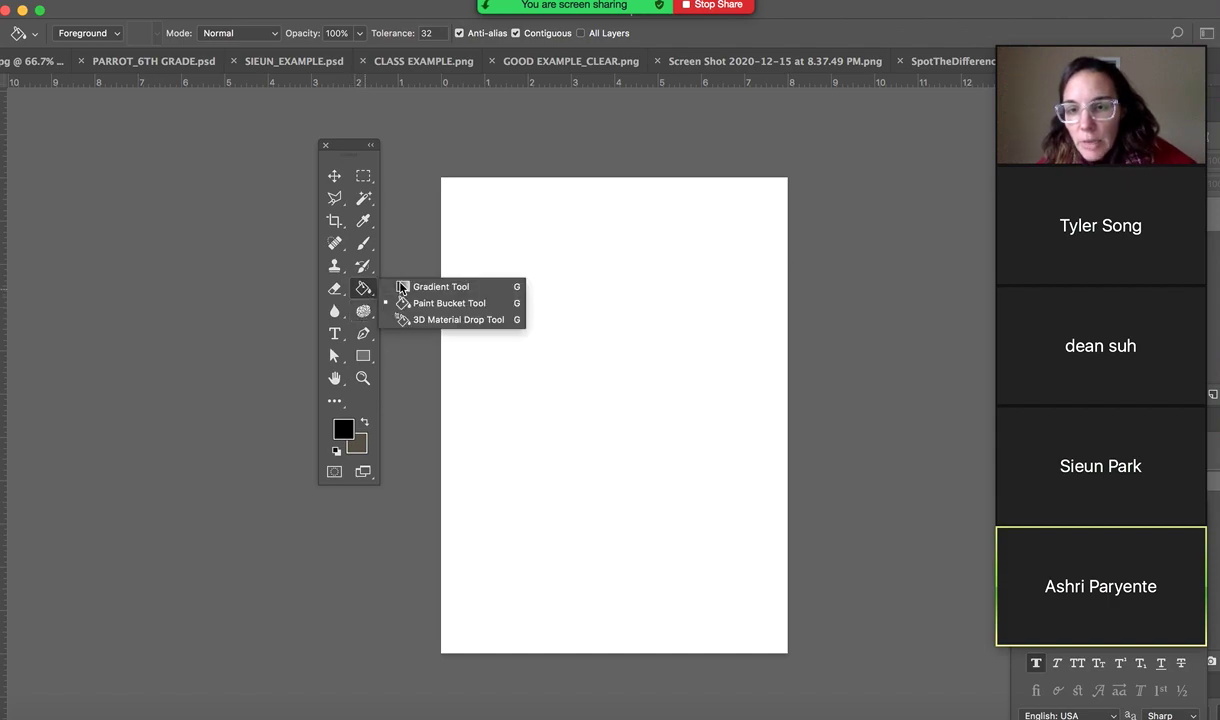
click(449, 289)
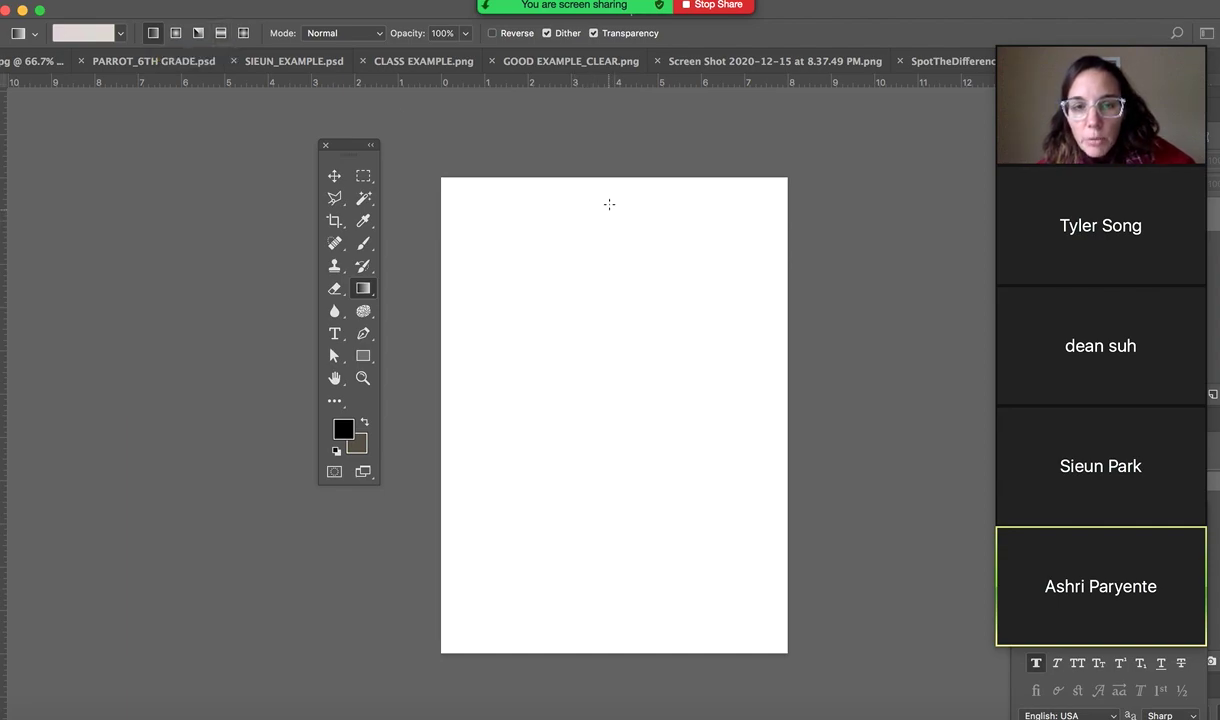
drag(609, 203, 605, 542)
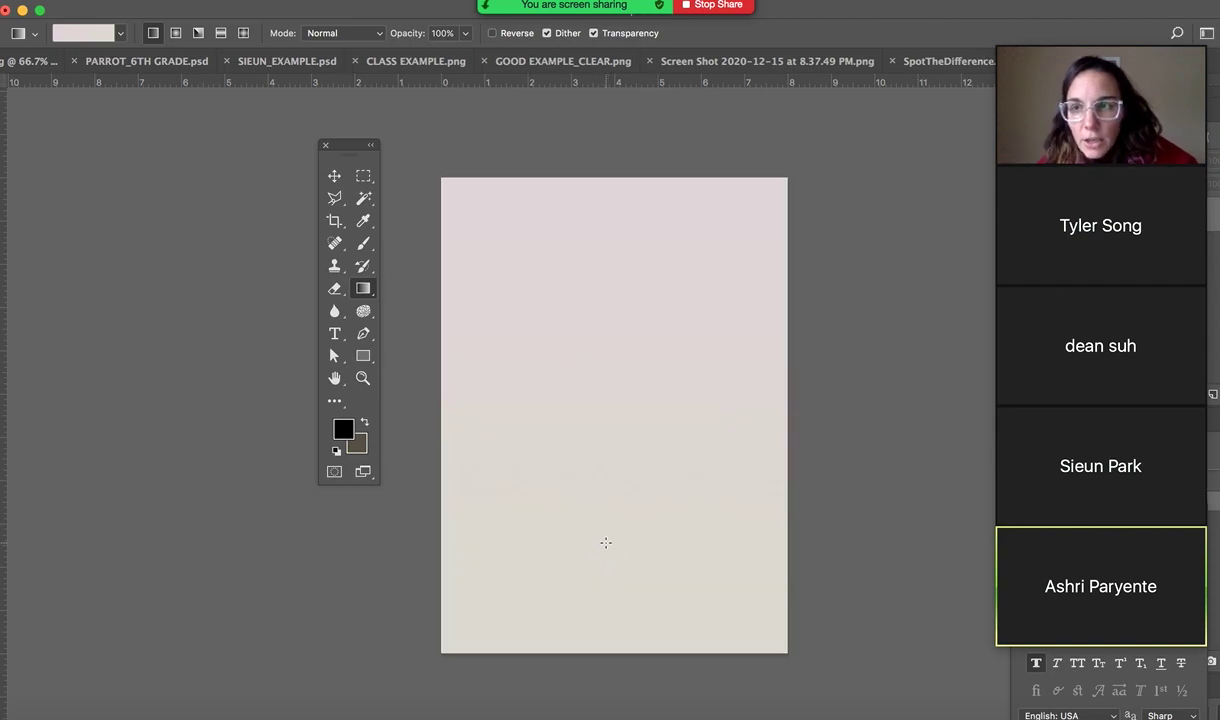
key(super+z)
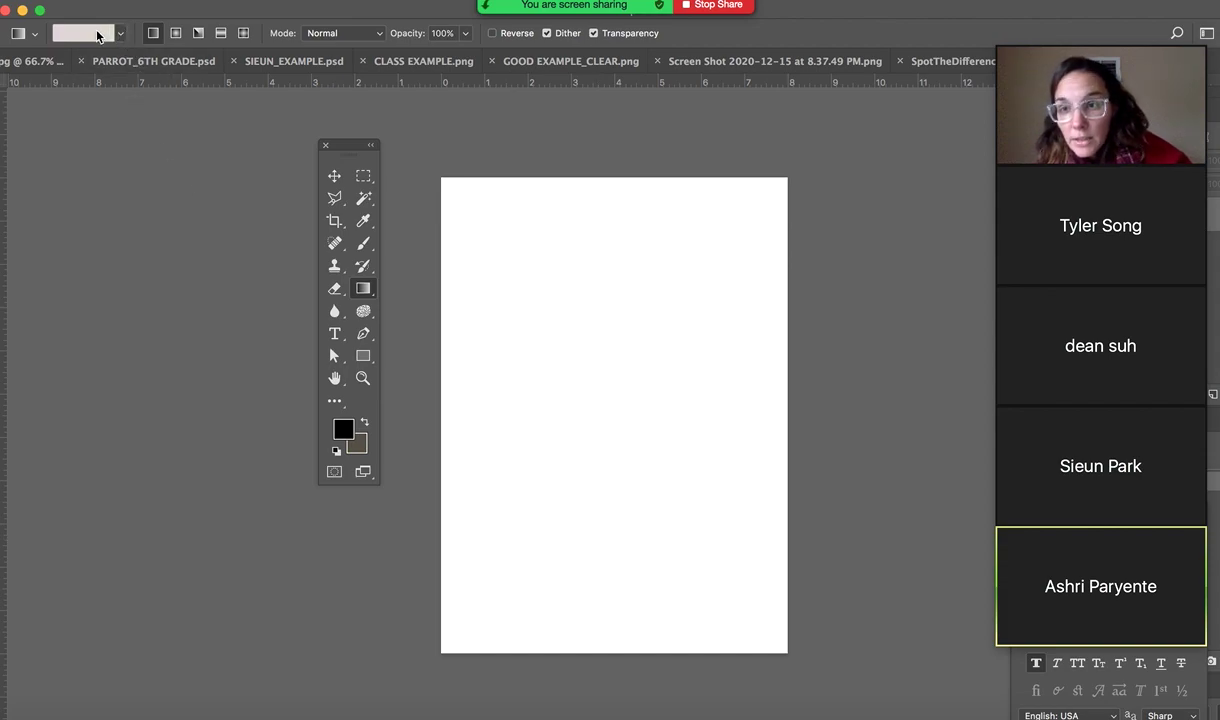
click(119, 33)
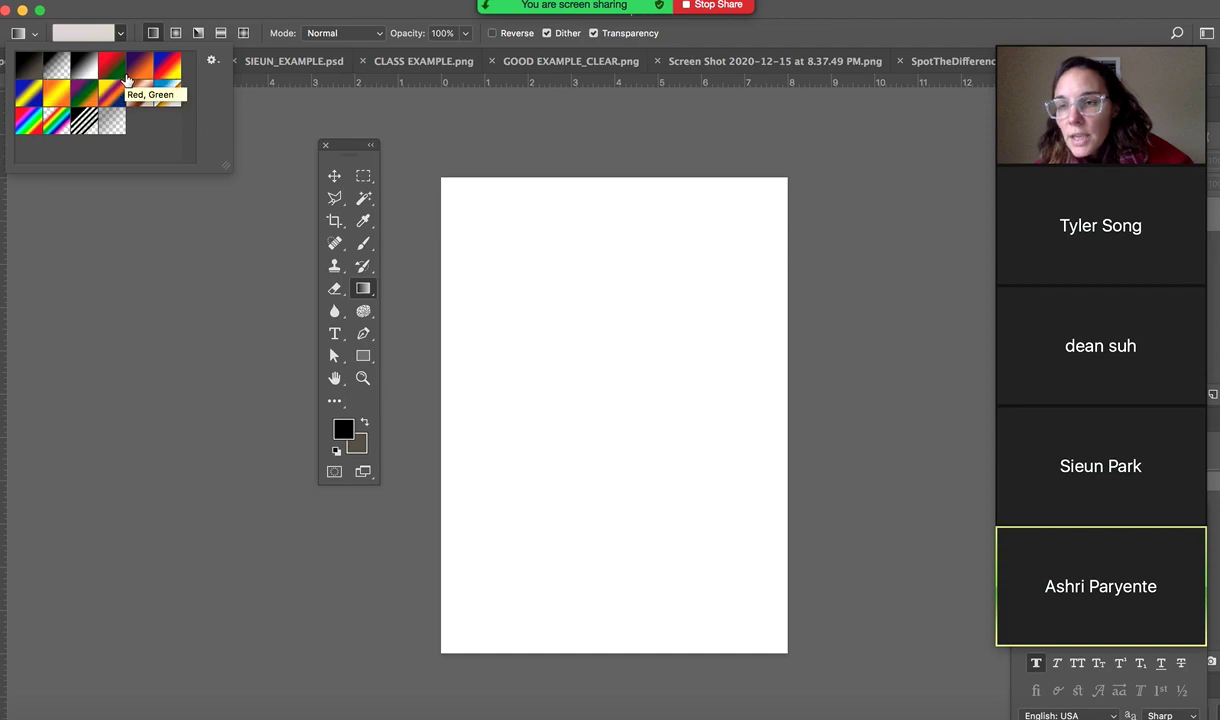
Choose the Foreground to Background preset and try vertical black-to-brown gradients, undoing each
click(30, 67)
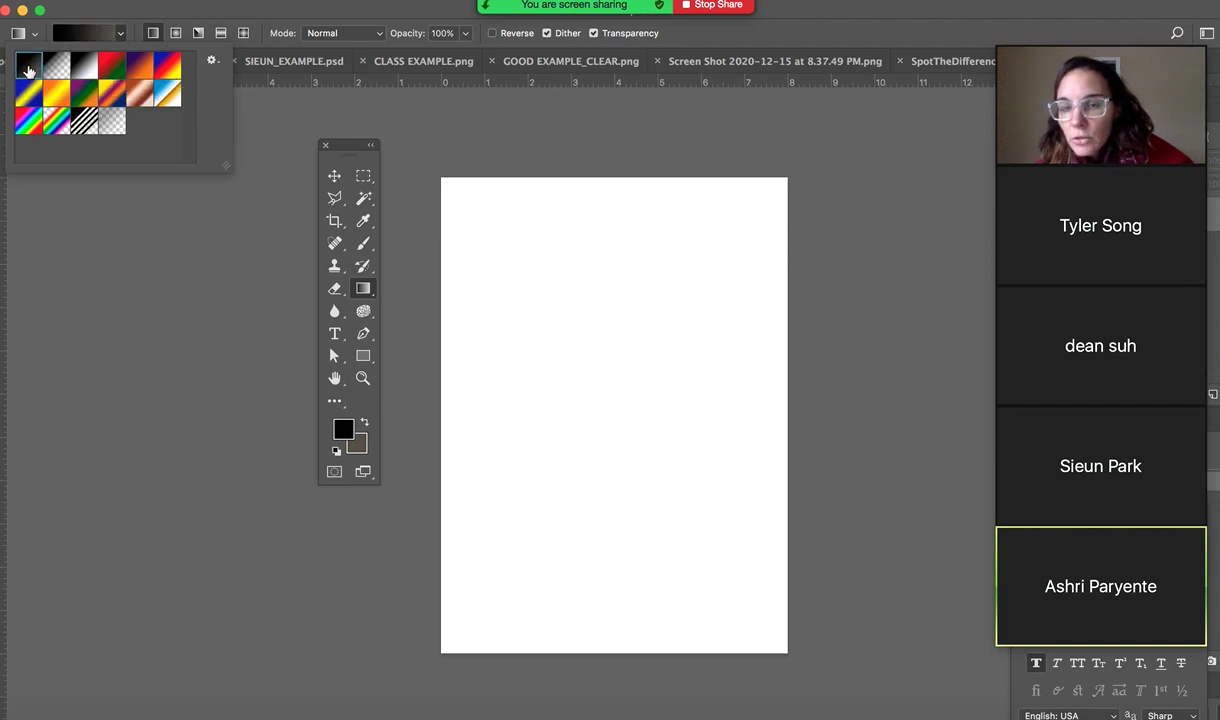
click(598, 204)
mouse_move(600, 200)
mouse_down()
mouse_move(621, 322)
mouse_move(601, 463)
mouse_up()
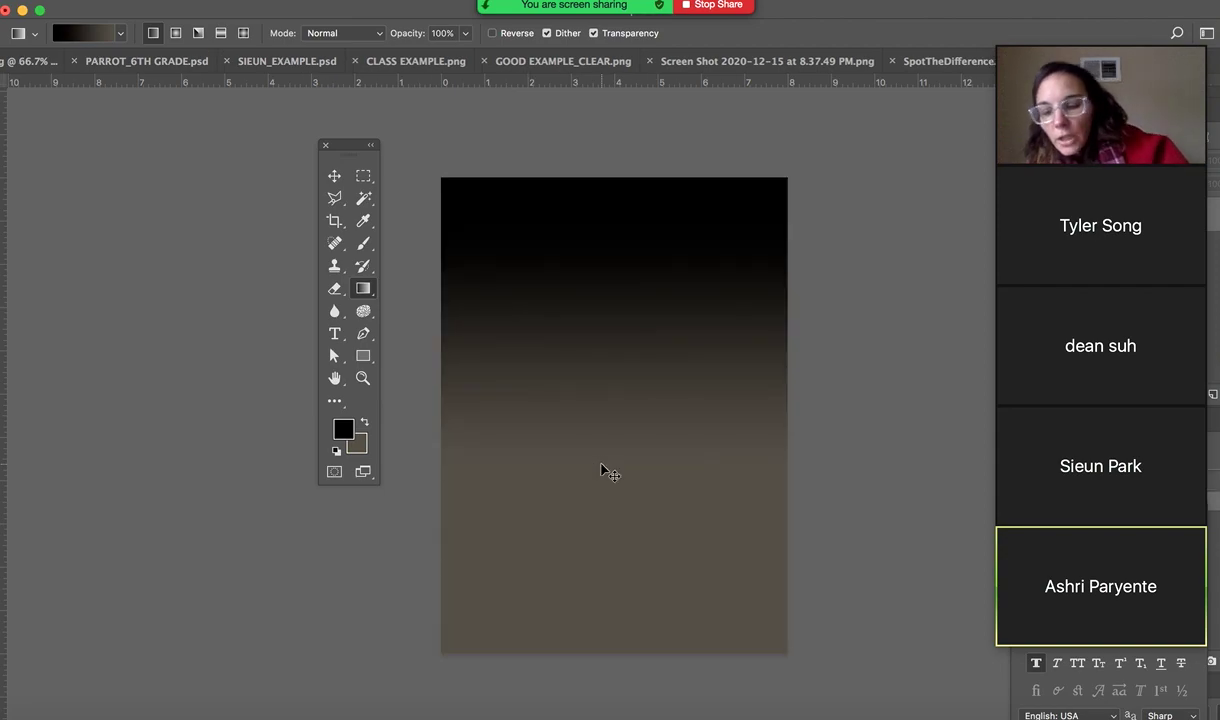
key(super+z)
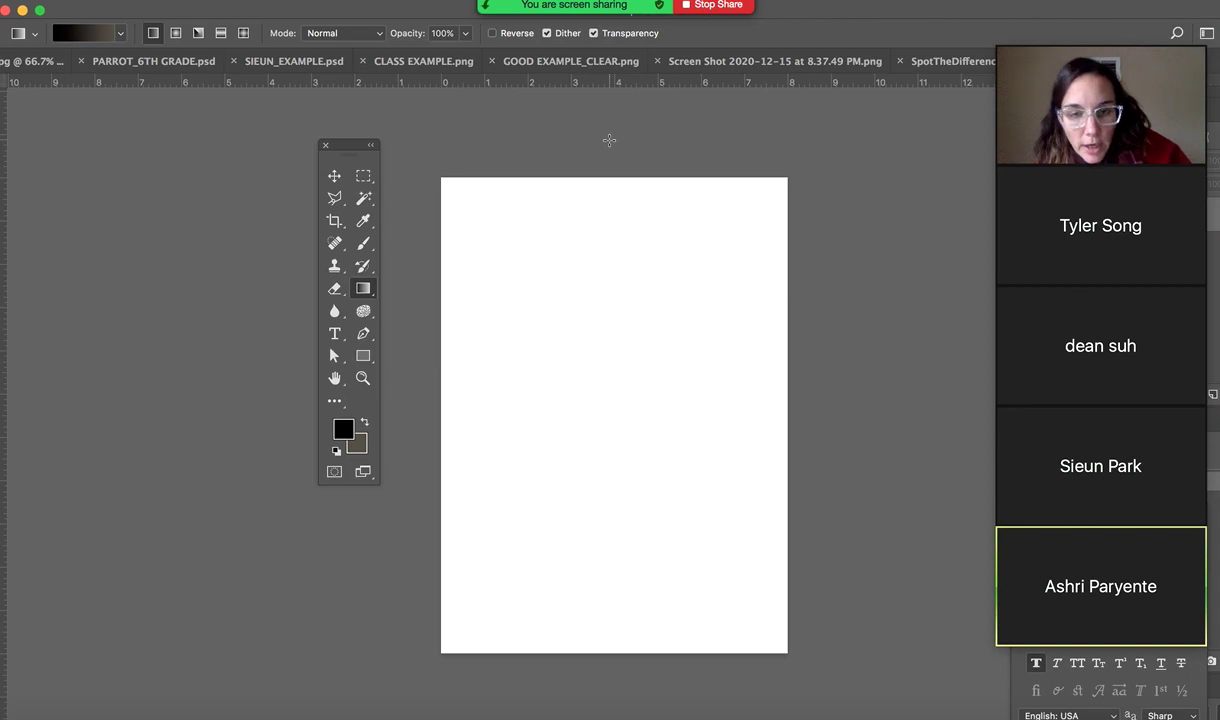
drag(609, 140, 614, 680)
key(super+z)
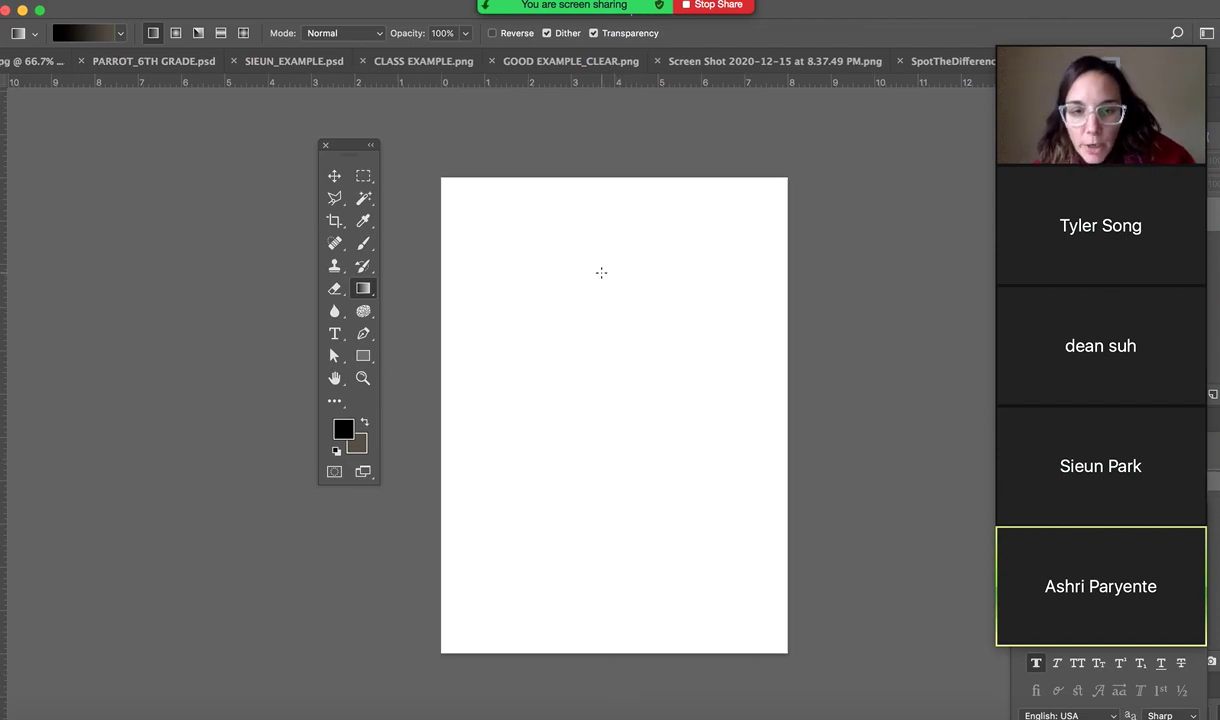
Test shorter, longer and diagonal gradients on the canvas, undoing every trial
drag(601, 287, 601, 374)
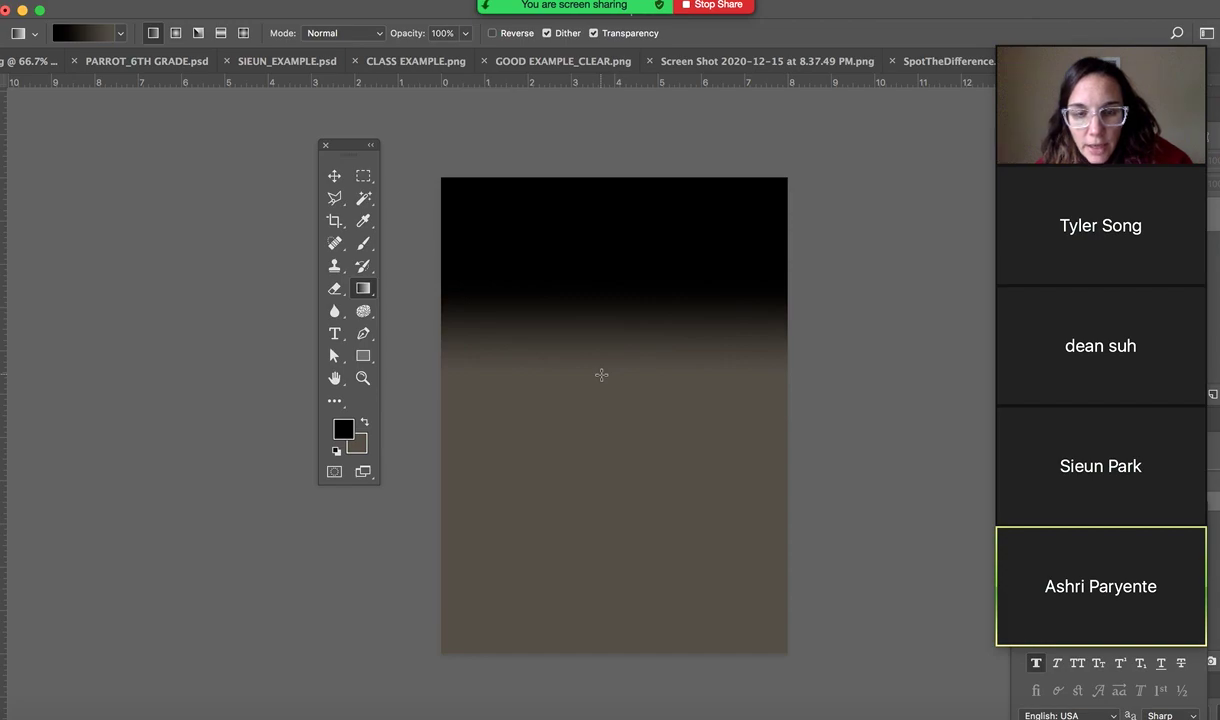
key(super+z)
drag(623, 147, 629, 684)
key(super+z)
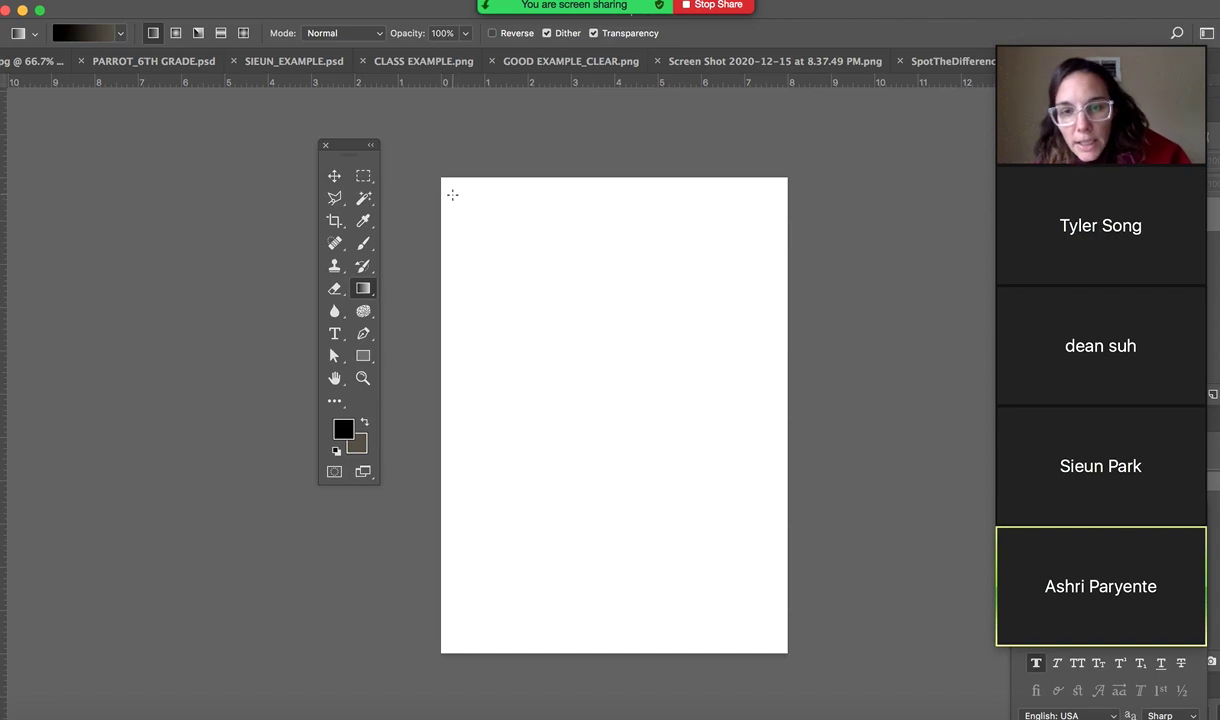
mouse_move(452, 195)
mouse_down()
mouse_move(610, 403)
mouse_move(787, 557)
mouse_up()
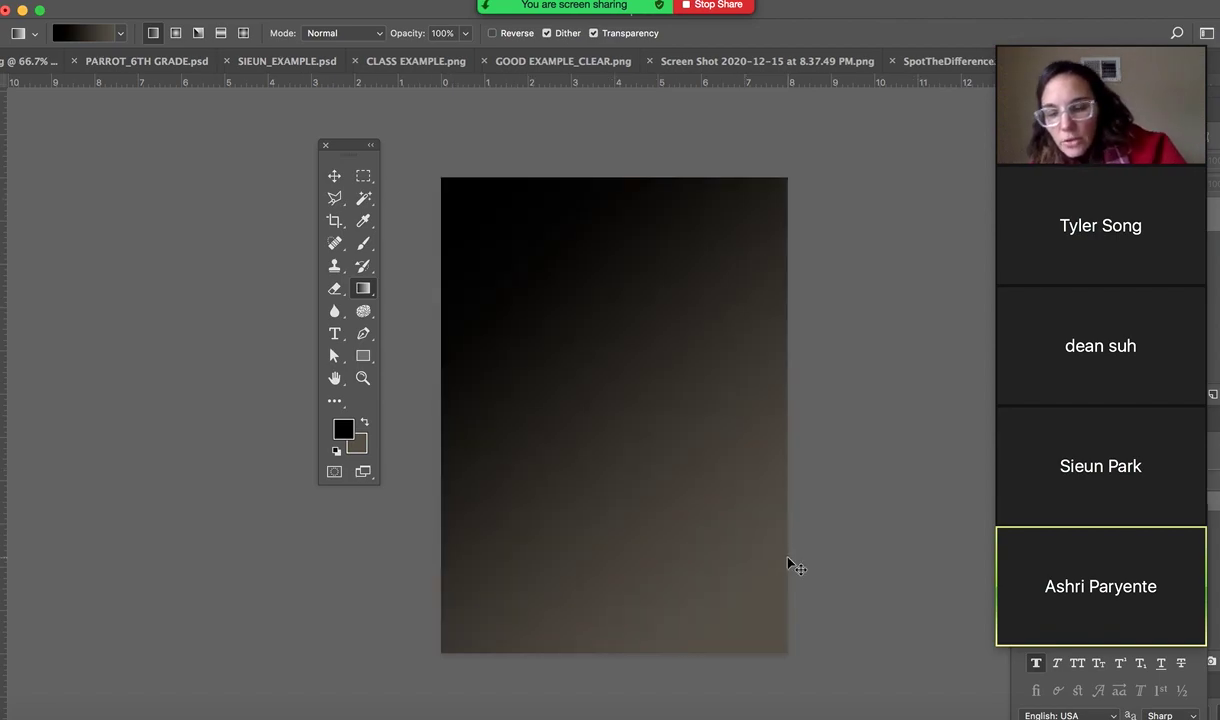
key(super+z)
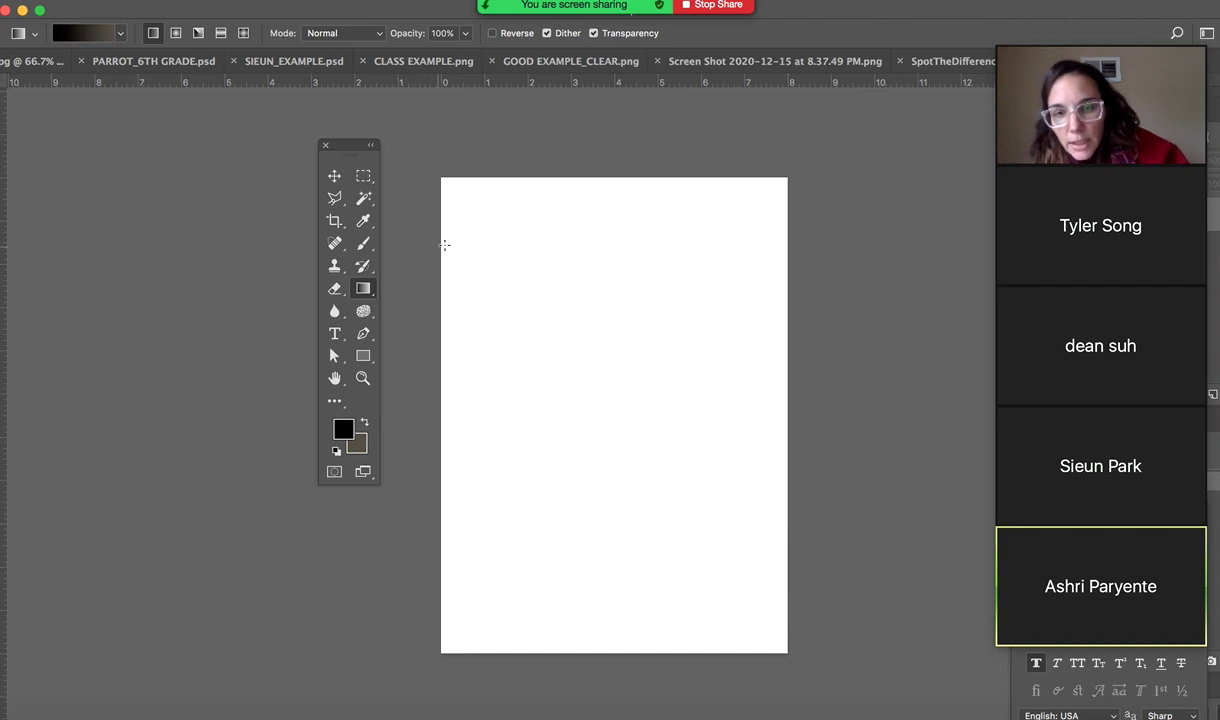
drag(463, 229, 525, 312)
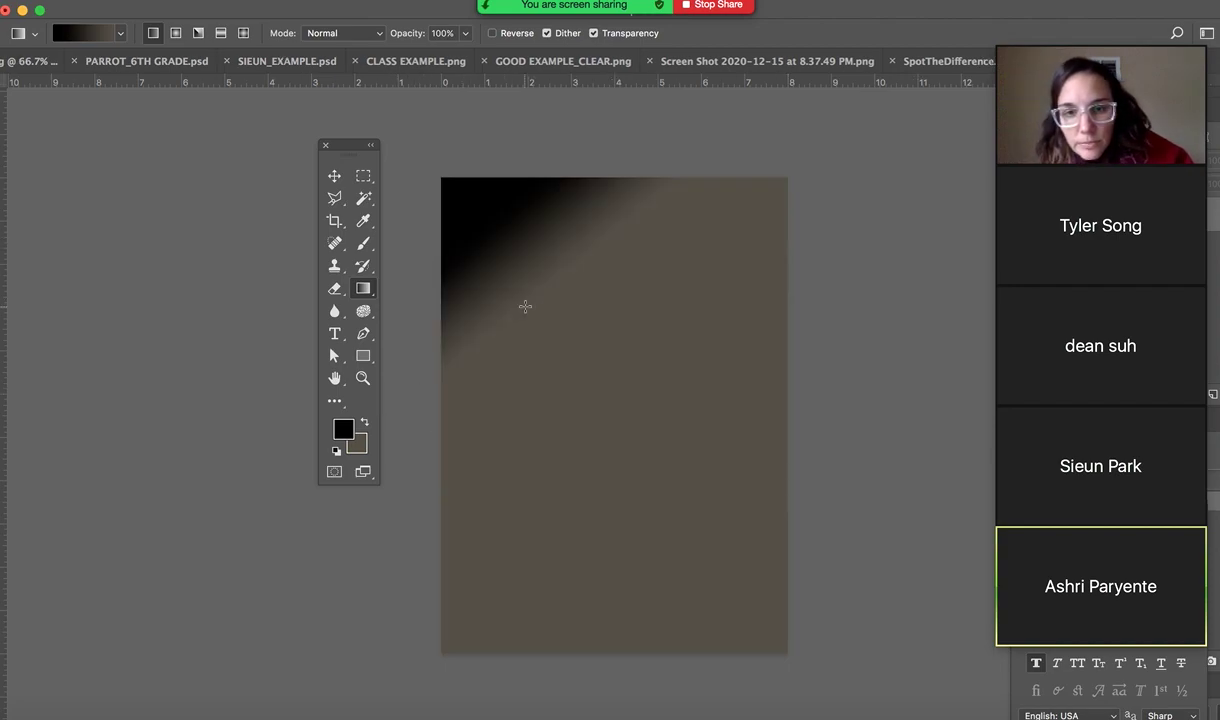
key(super+z)
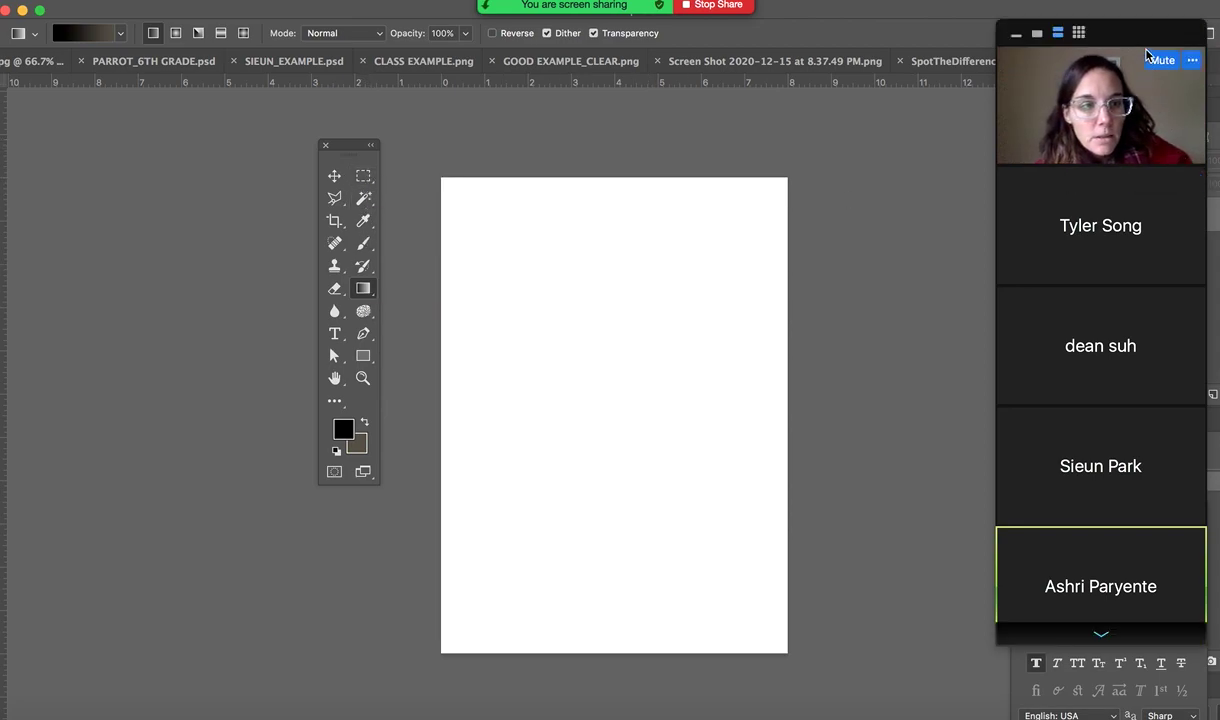
Dock the Layers and History panels beside the canvas and add a new layer
drag(1091, 46, 1000, 640)
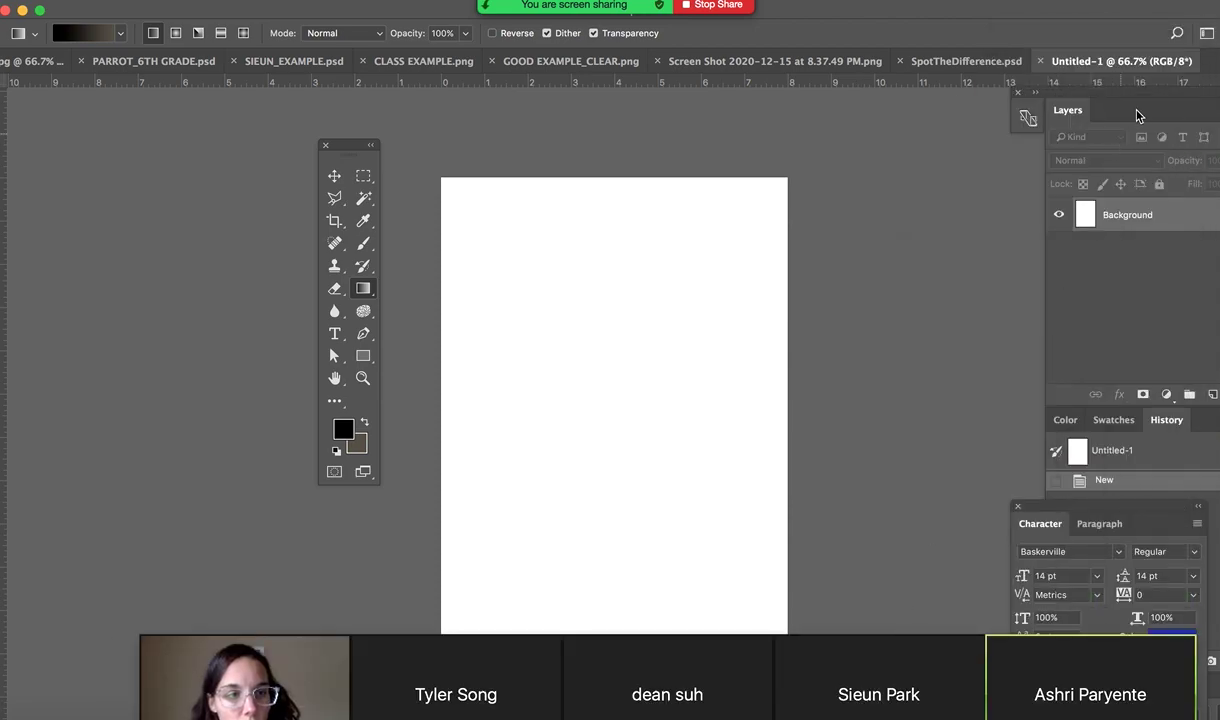
drag(1091, 89, 892, 106)
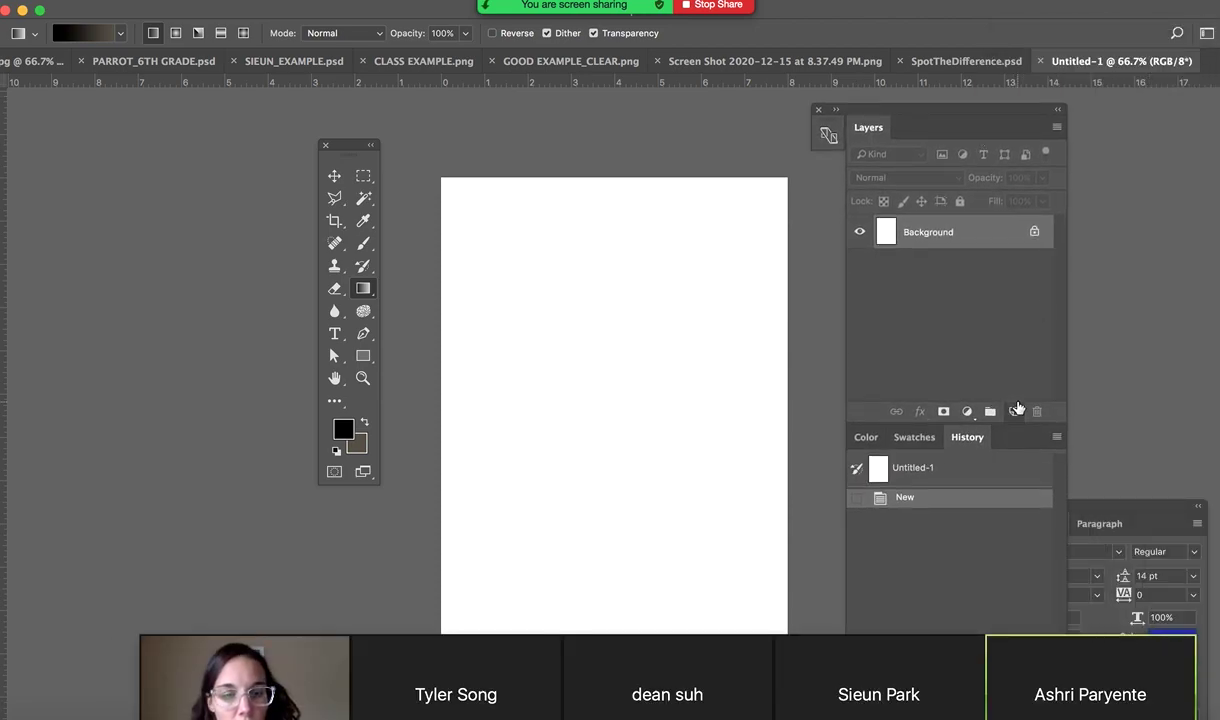
key(alt+shift+super+n)
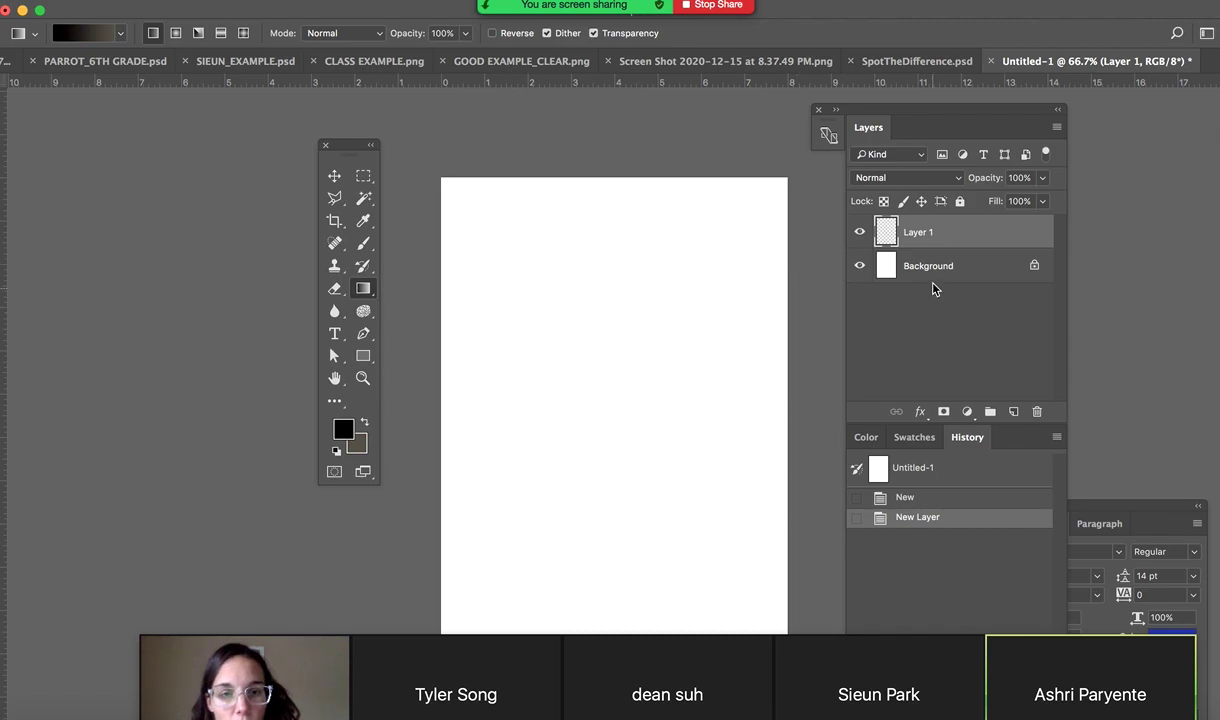
Try a gradient inside a marquee rectangle, undo it, deselect, and delete Layer 1
click(363, 176)
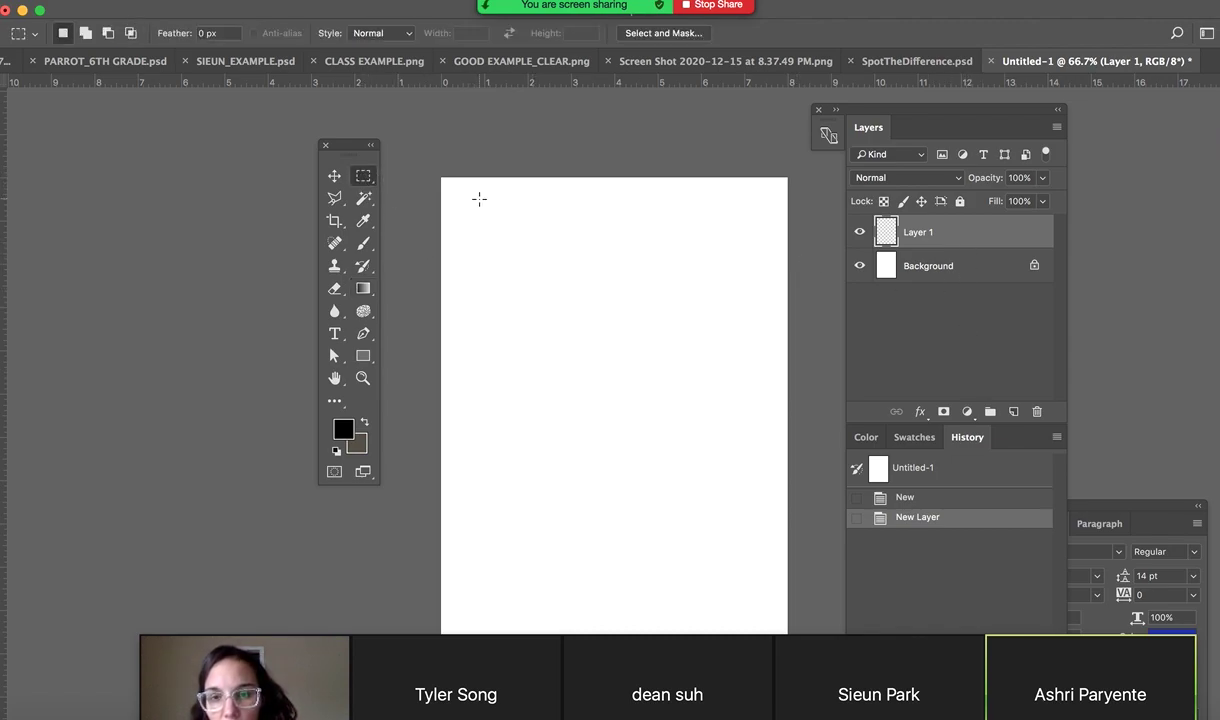
drag(474, 199, 758, 460)
click(364, 288)
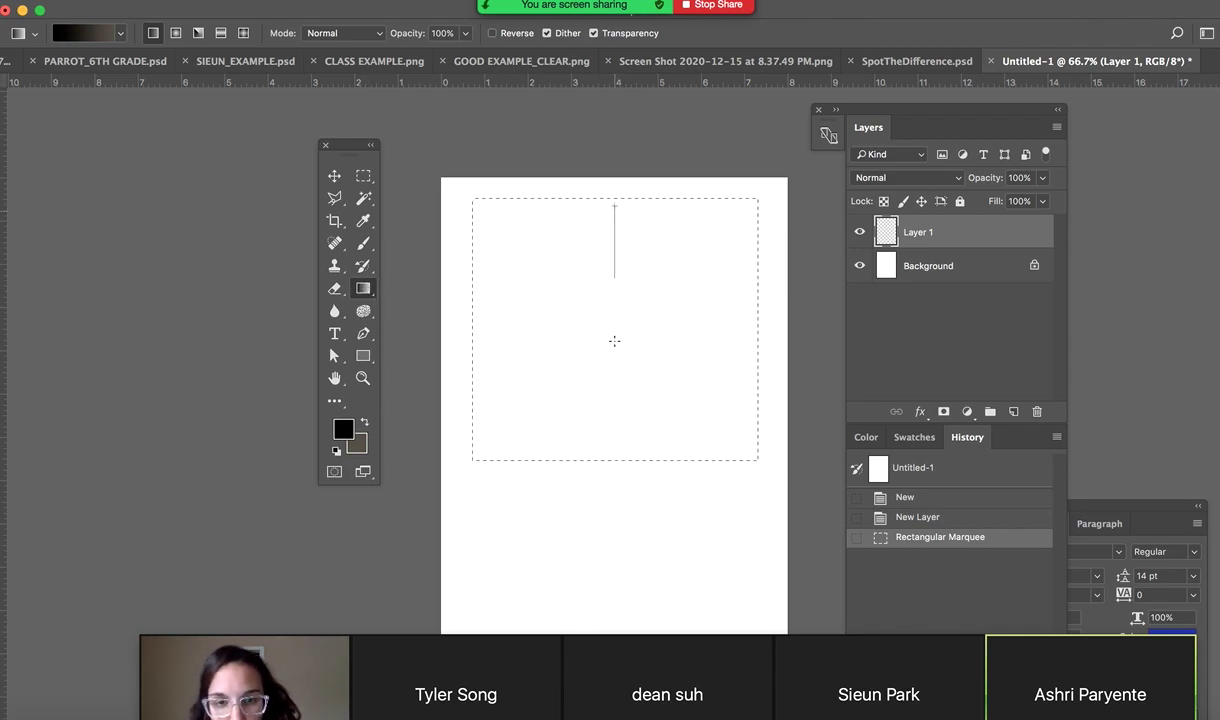
drag(614, 341, 615, 451)
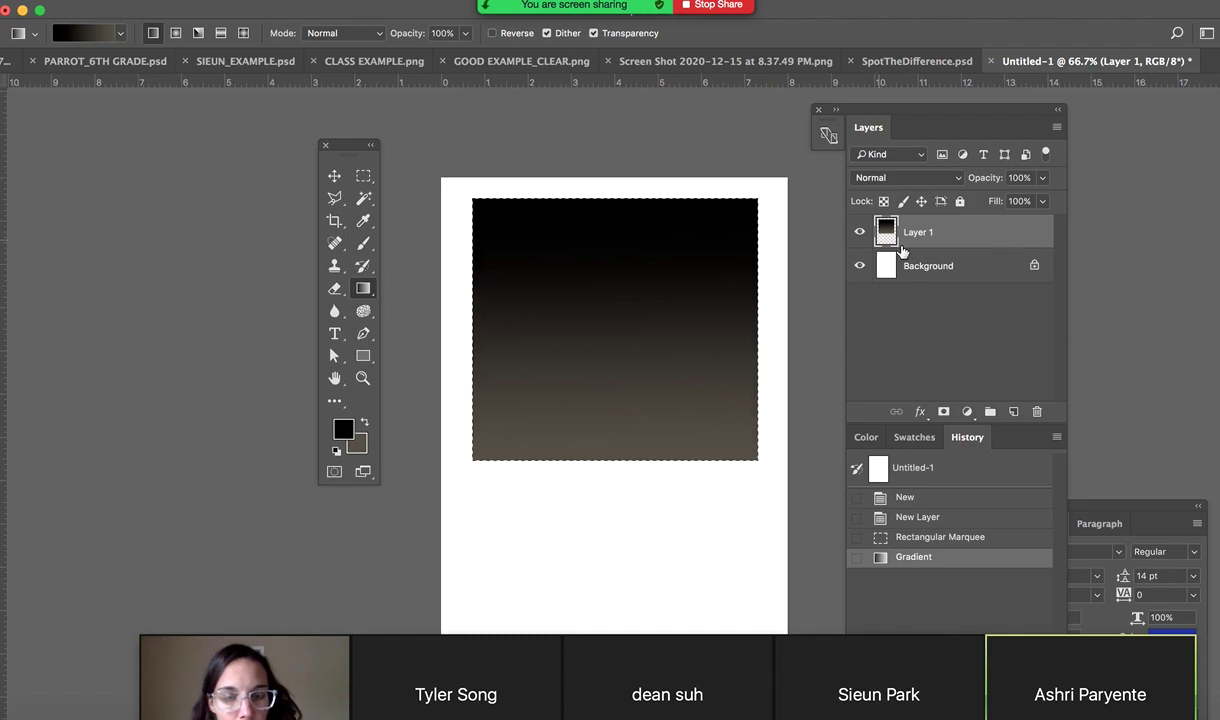
key(super+z)
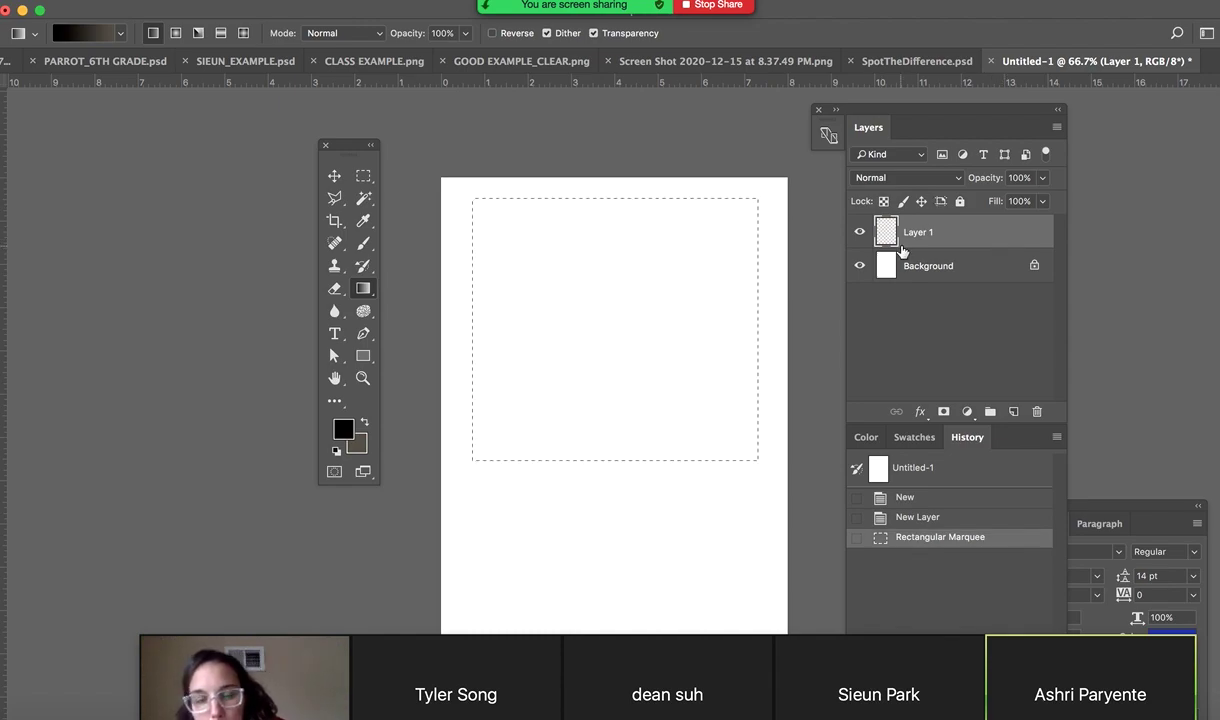
key(super+d)
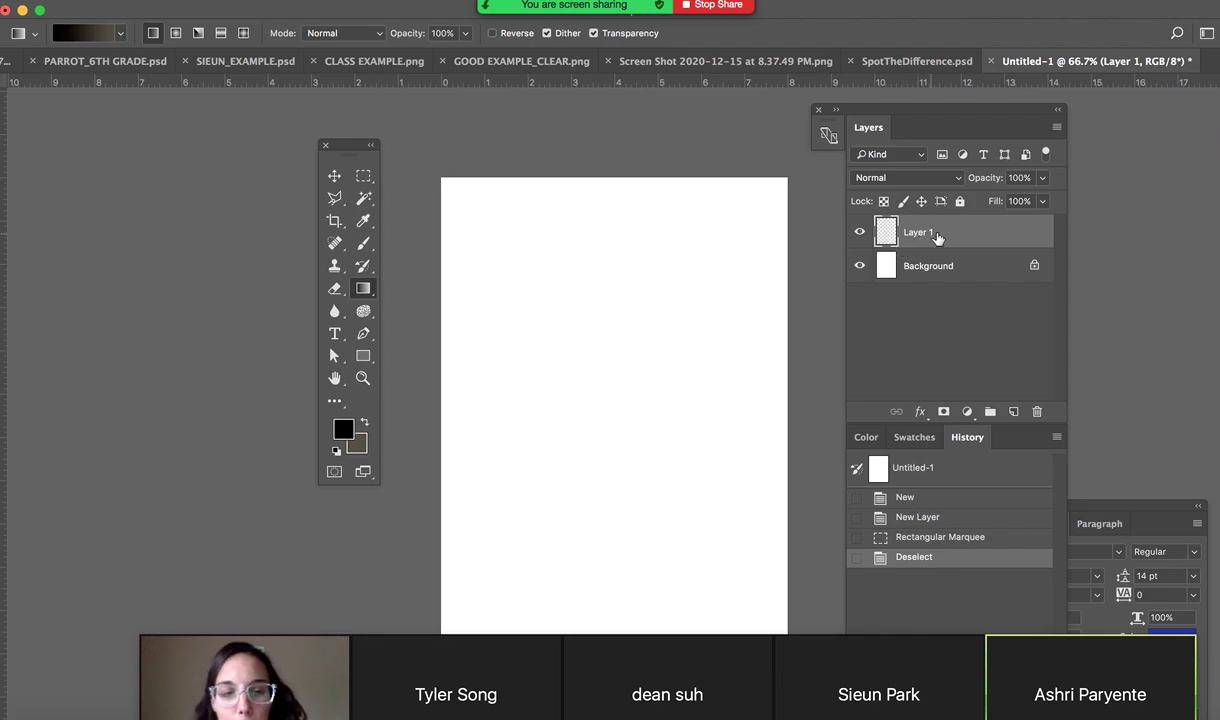
drag(1010, 243, 1036, 410)
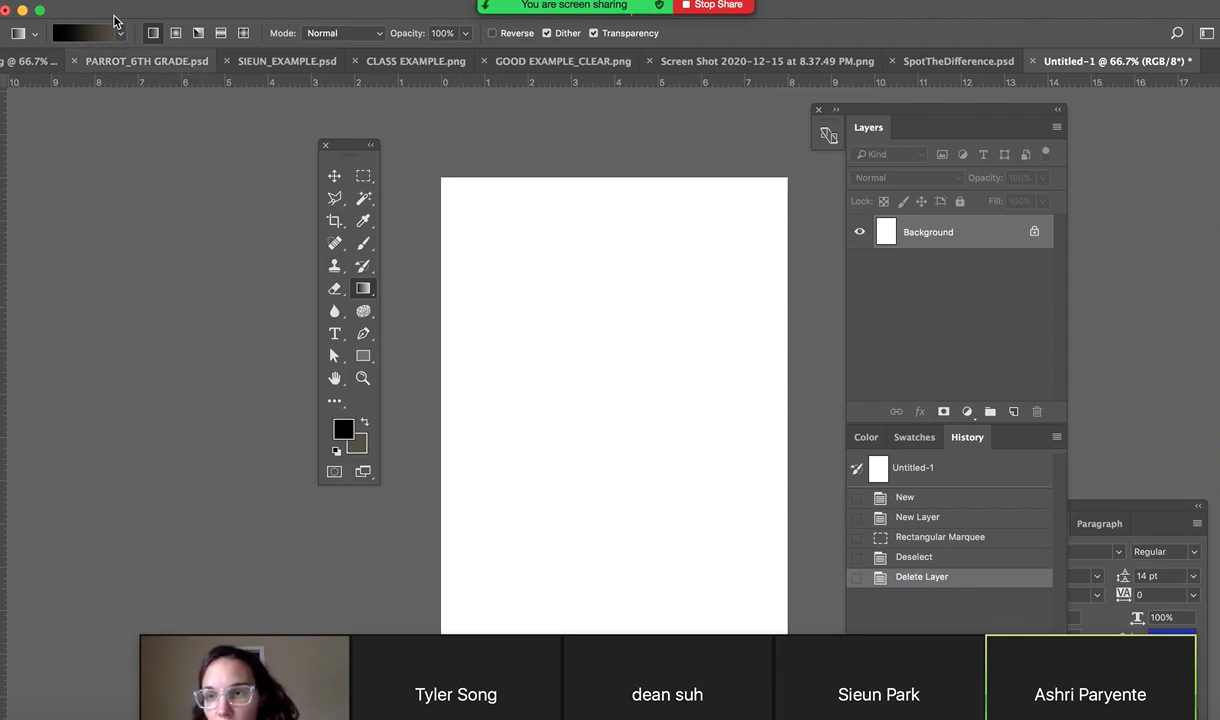
click(90, 34)
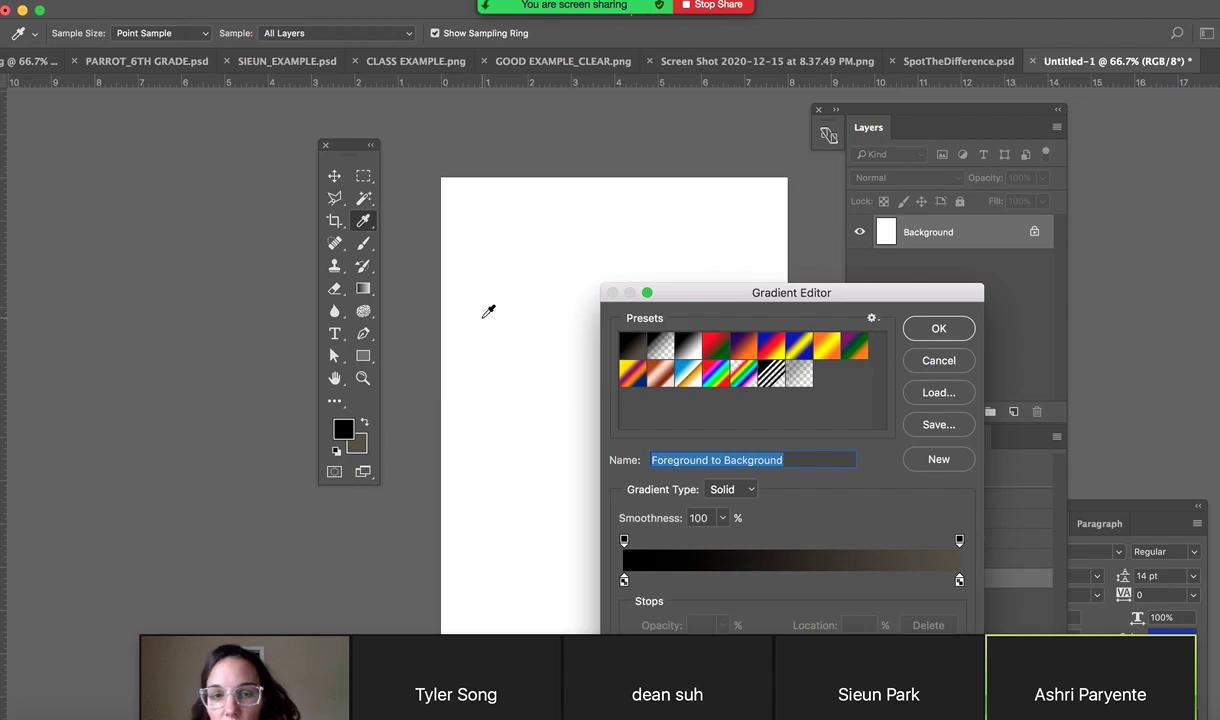
Cancel the Gradient Editor, switch to Radial Gradient, and test a radial fill, then undo it
click(942, 362)
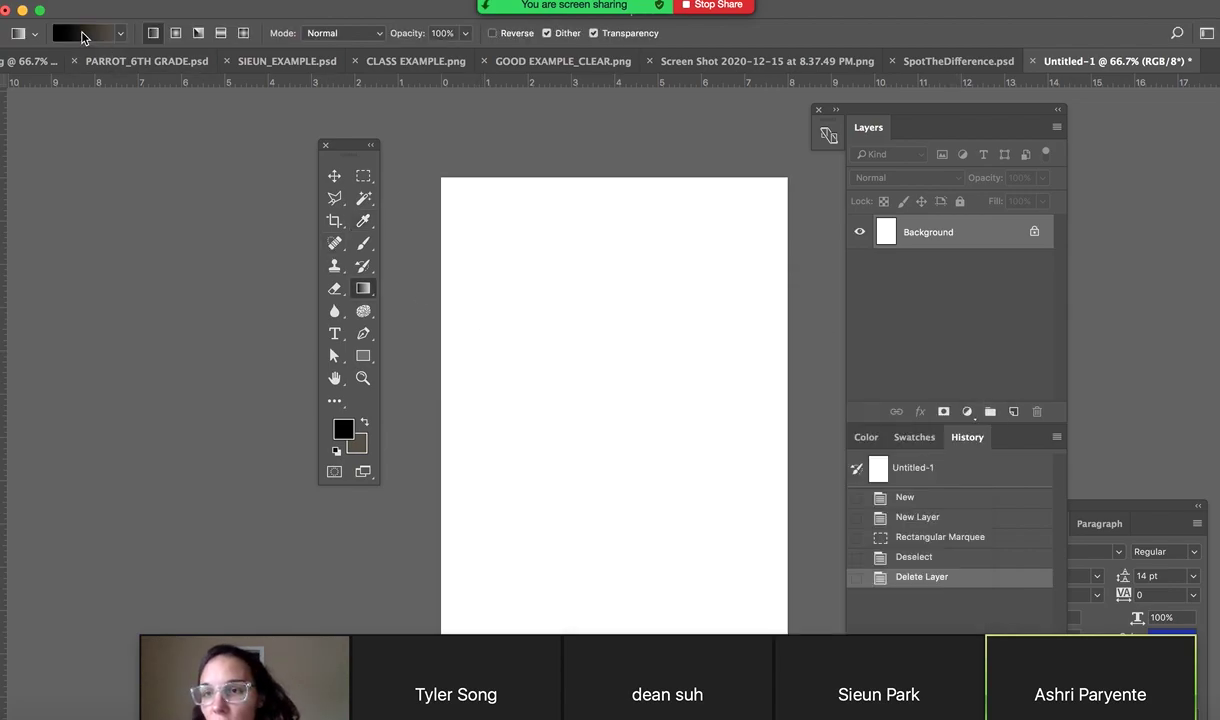
click(176, 34)
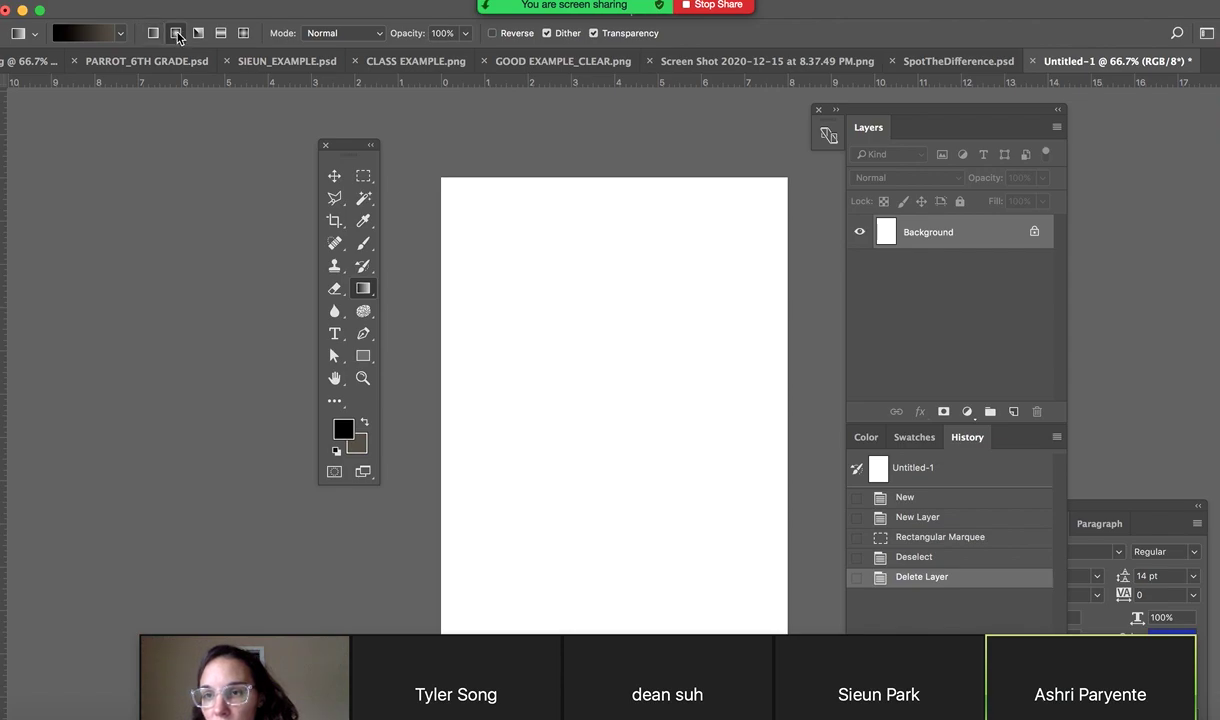
drag(608, 349, 765, 192)
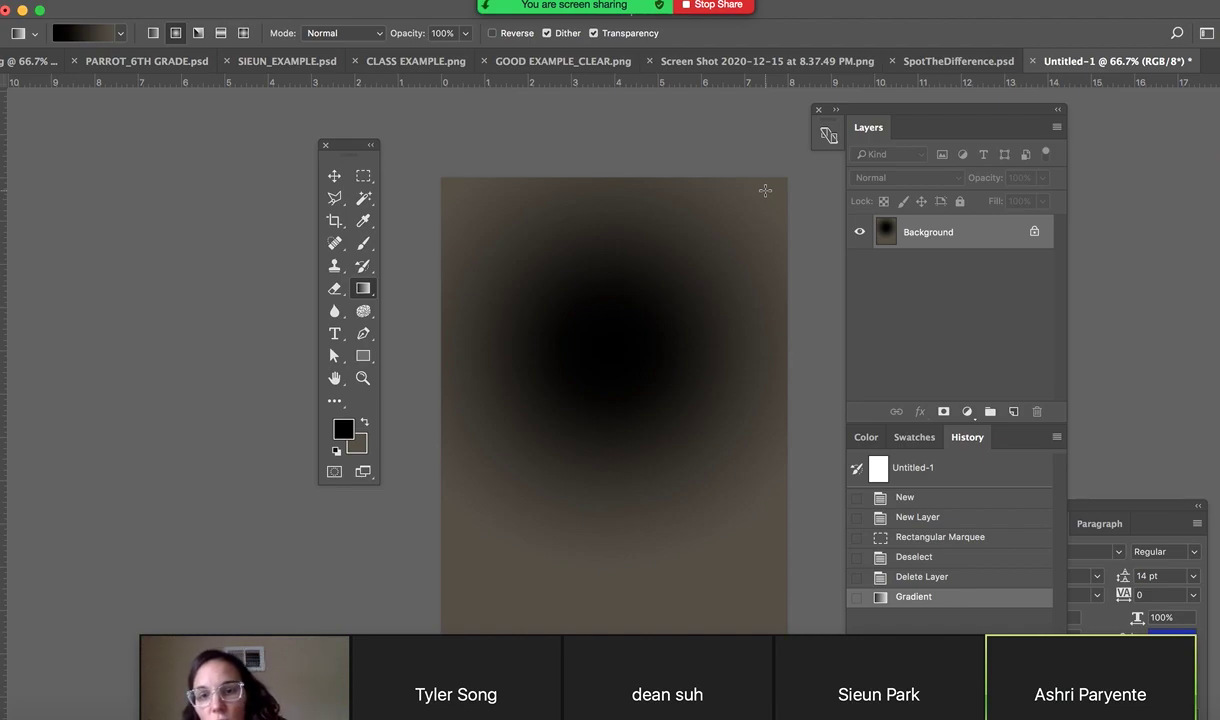
key(super+z)
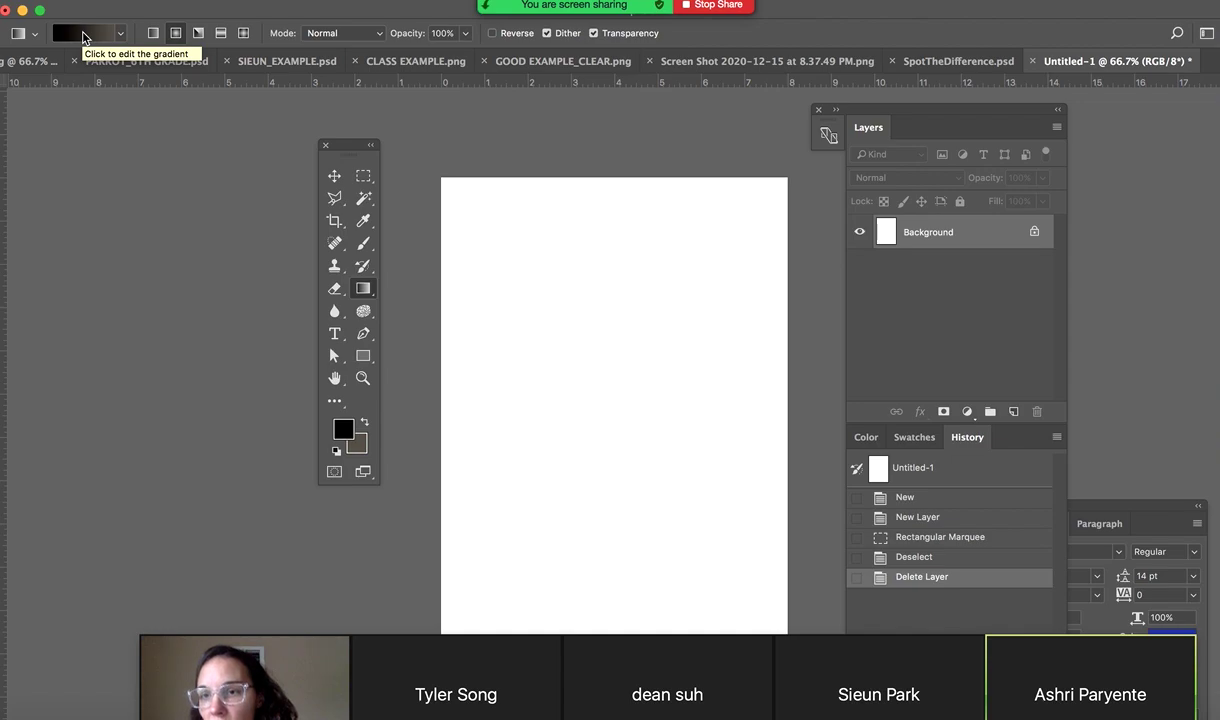
click(83, 36)
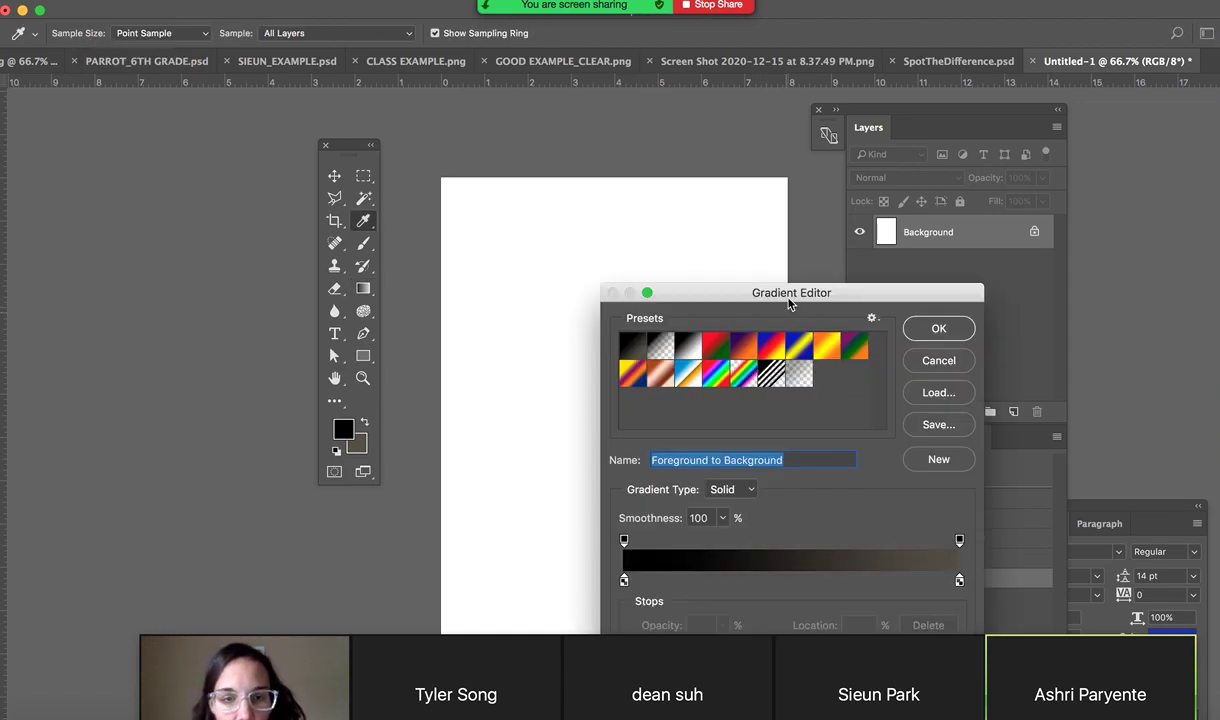
Load the Red, Green preset in the Gradient Editor
drag(803, 299, 673, 152)
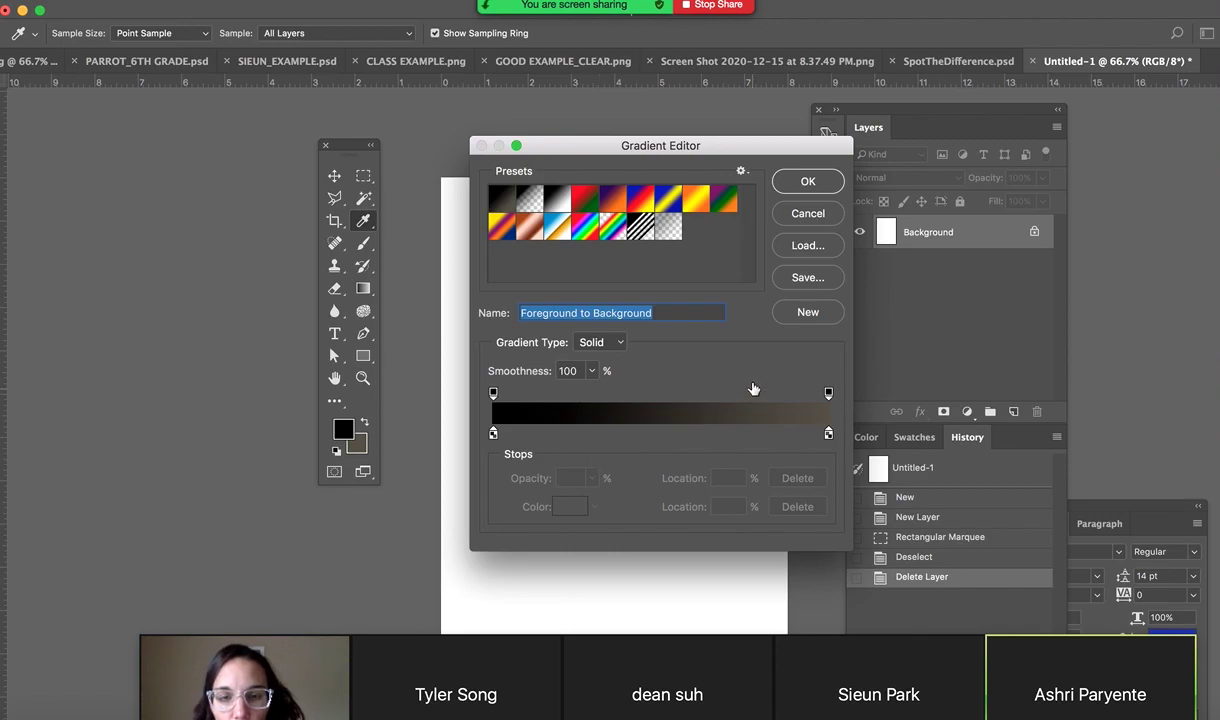
click(587, 202)
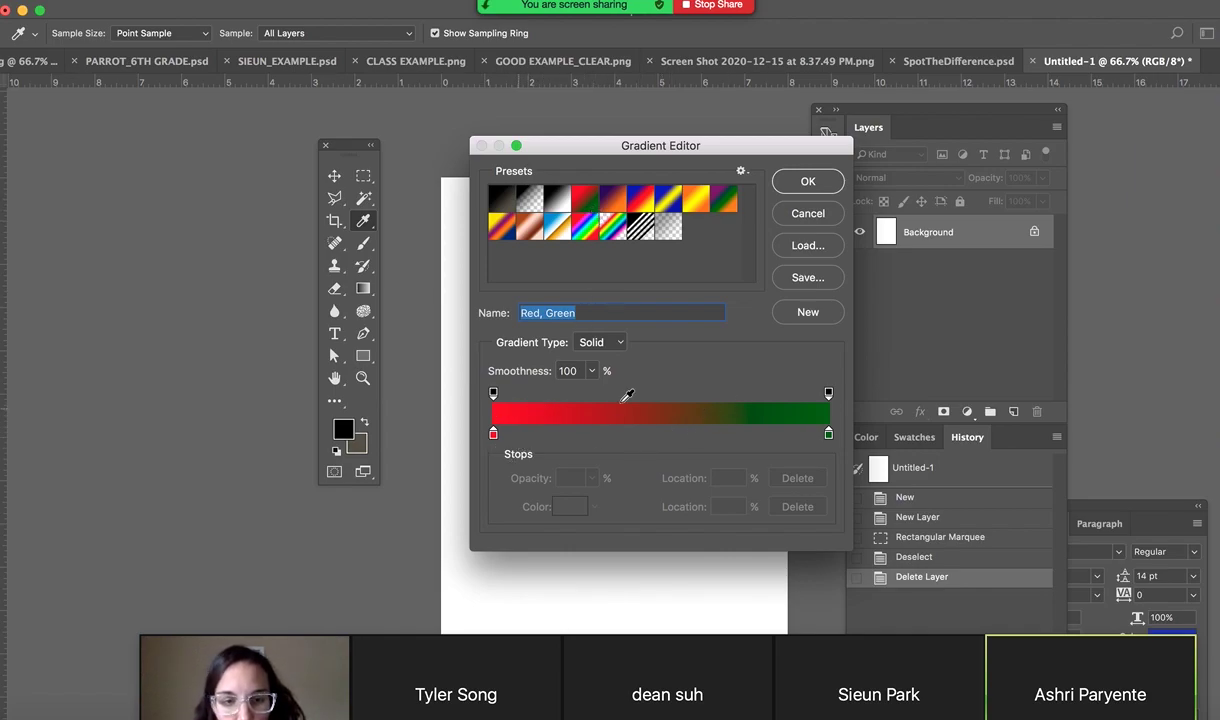
double_click(829, 437)
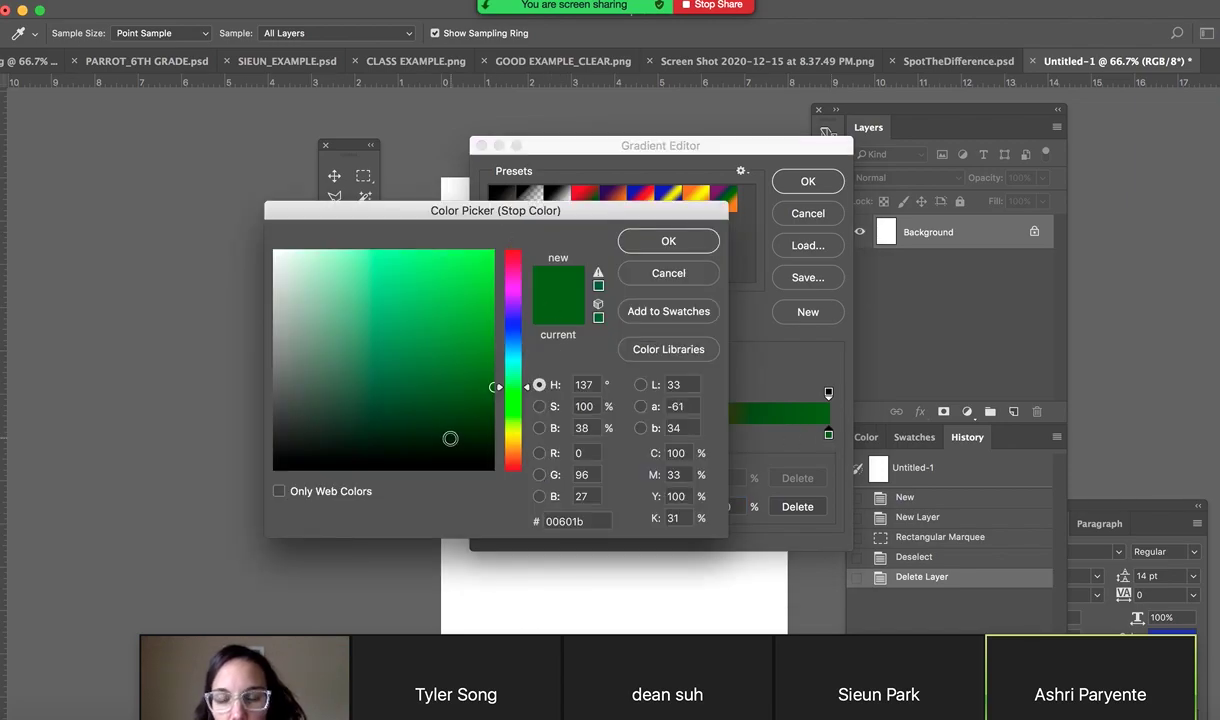
Change the right colour stop to bright blue 1e10cf and adjust the red-blue midpoint
click(512, 321)
drag(466, 273, 477, 291)
drag(700, 216, 558, 213)
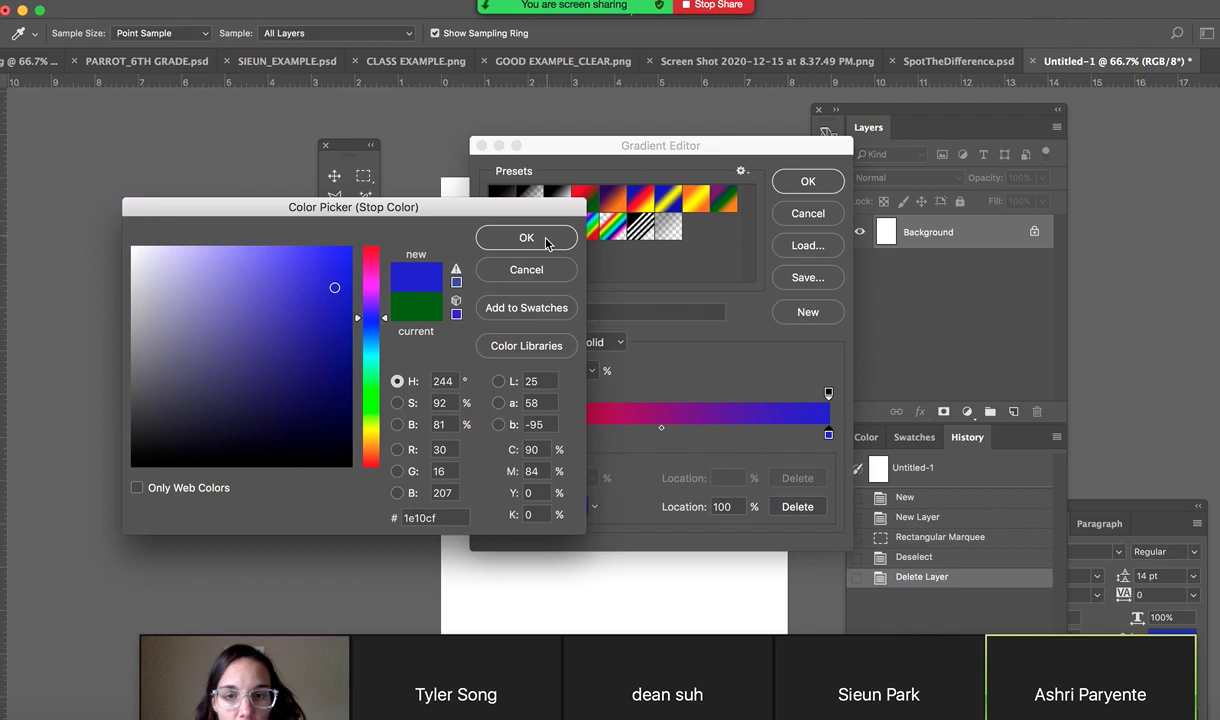
click(526, 238)
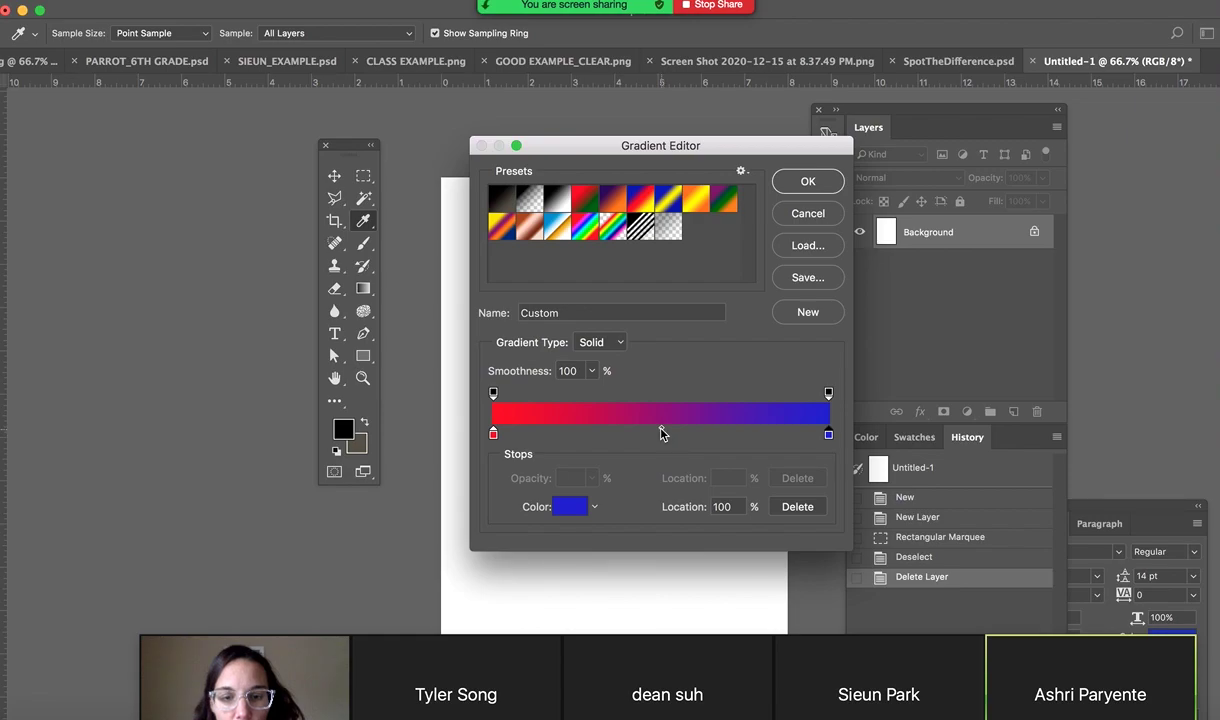
mouse_move(660, 433)
mouse_down()
mouse_move(748, 433)
mouse_move(580, 436)
mouse_move(662, 432)
mouse_up()
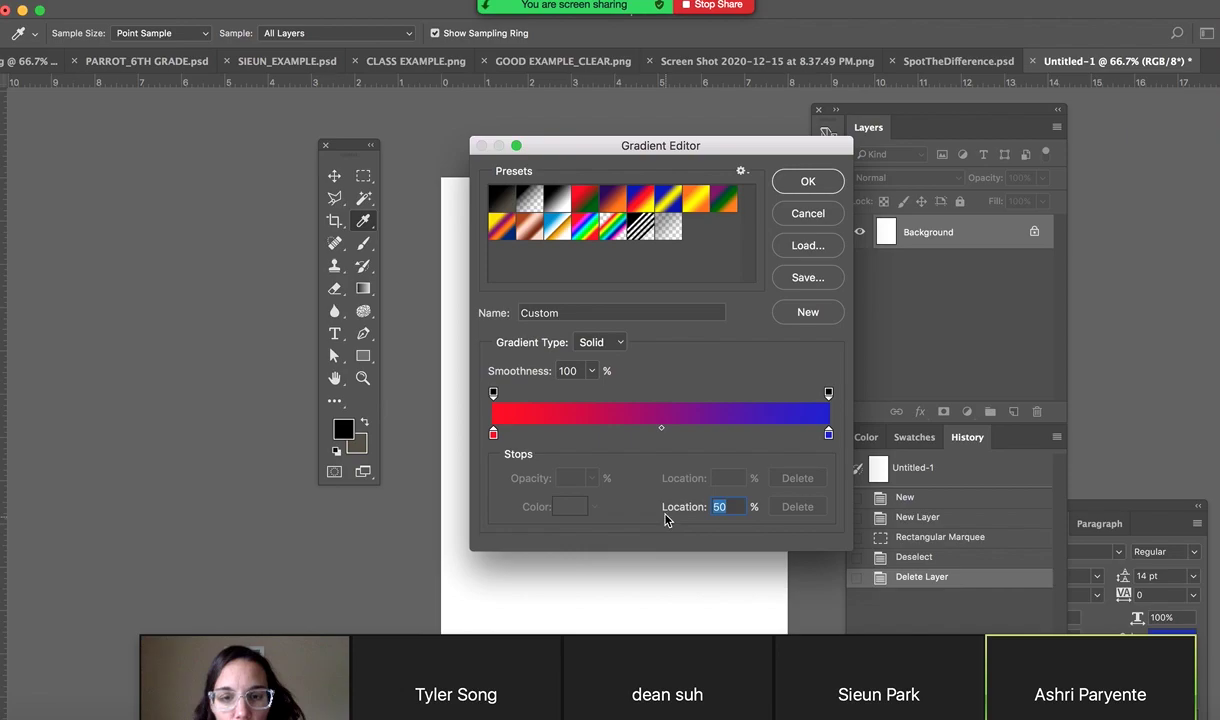
click(701, 432)
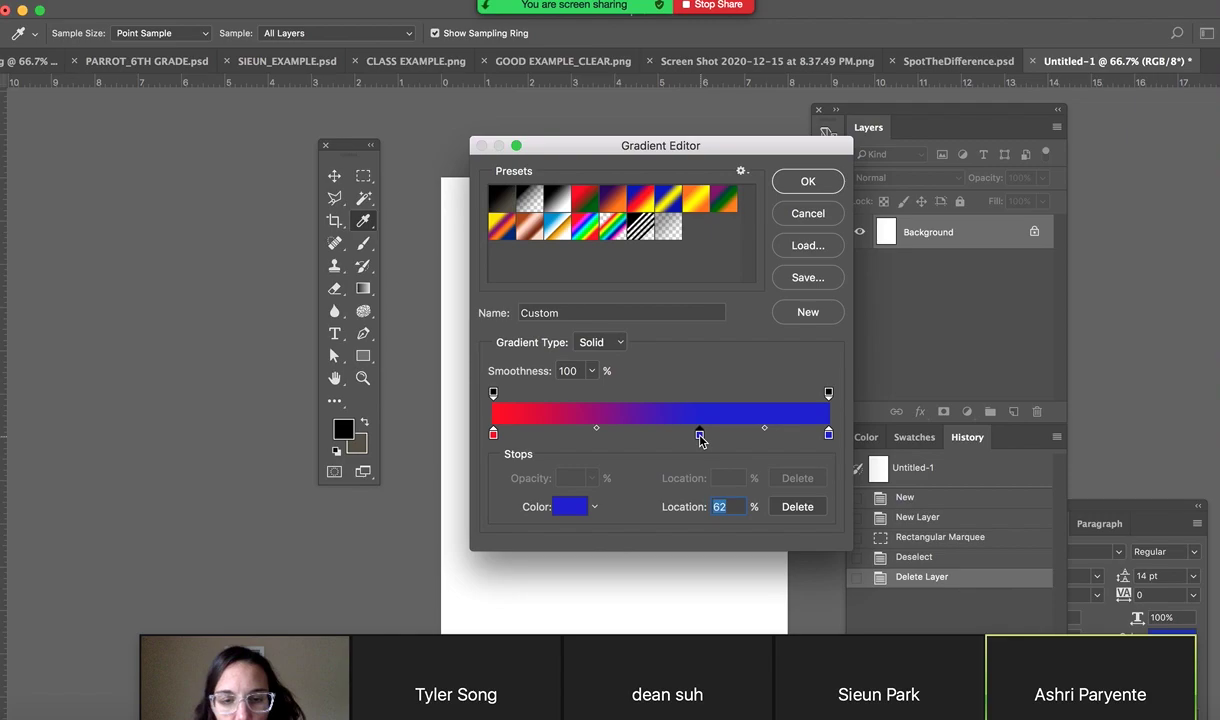
Make the new middle stop yellow (aa9f21) at about 55%
drag(700, 434, 673, 440)
double_click(673, 435)
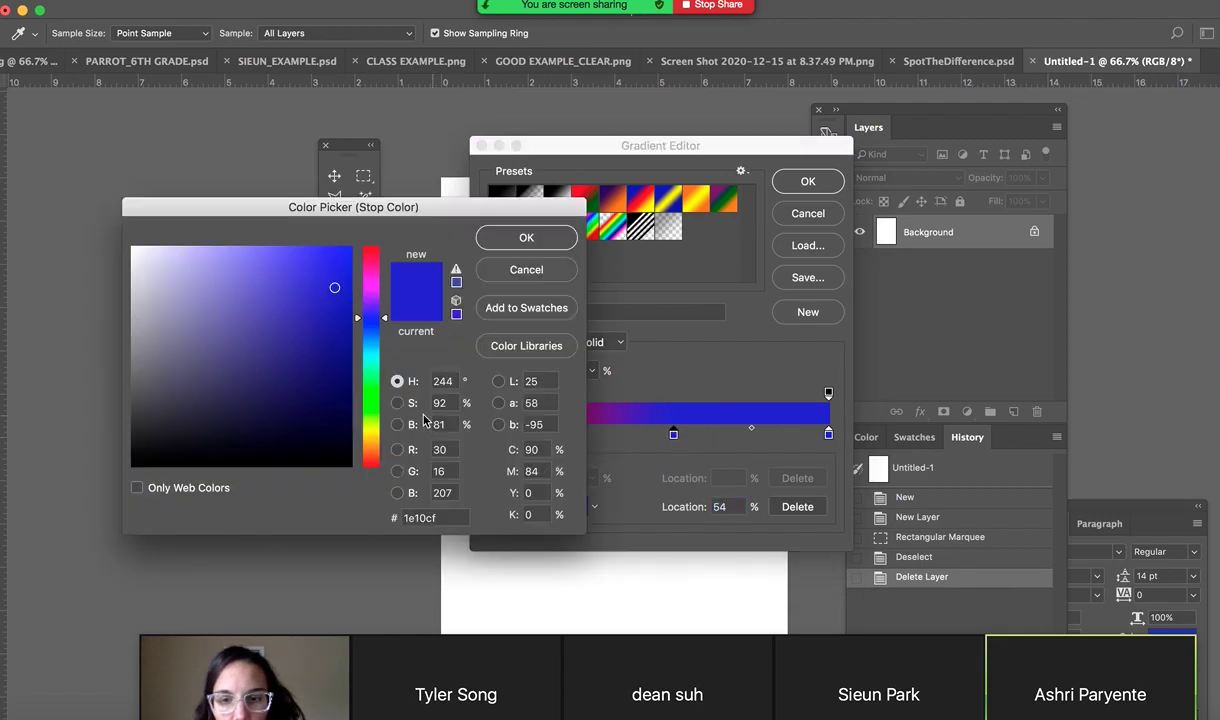
click(378, 432)
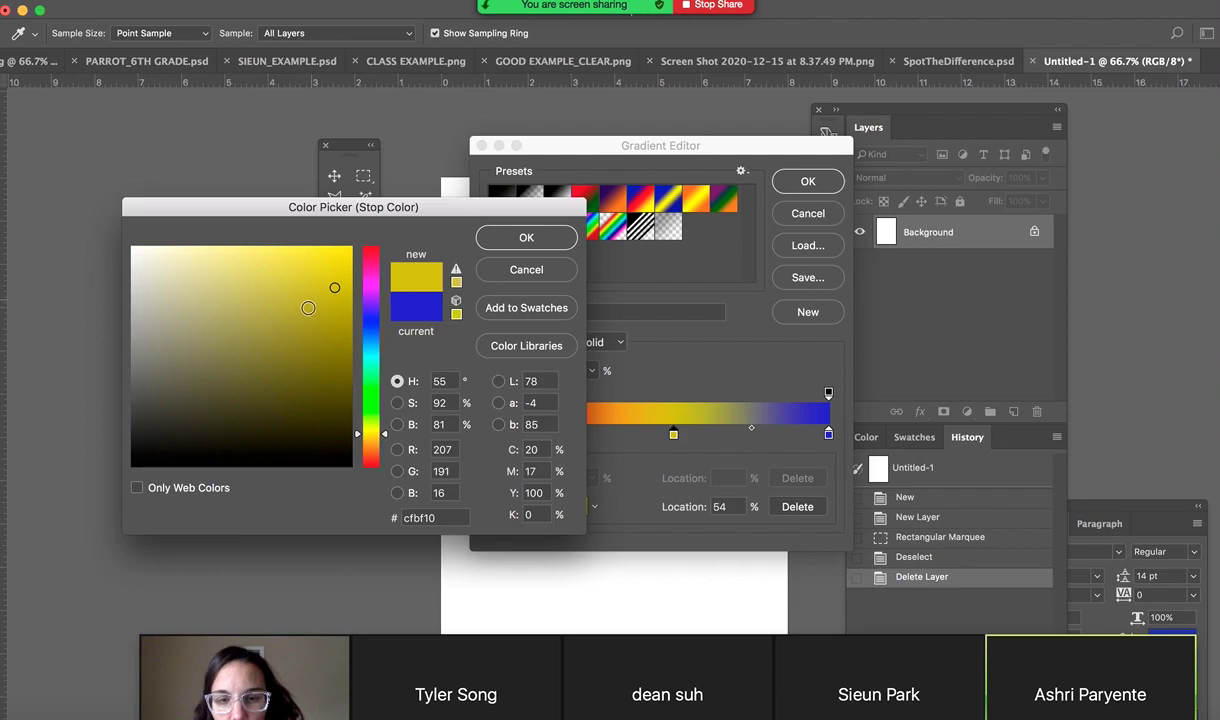
drag(296, 287, 308, 325)
click(505, 237)
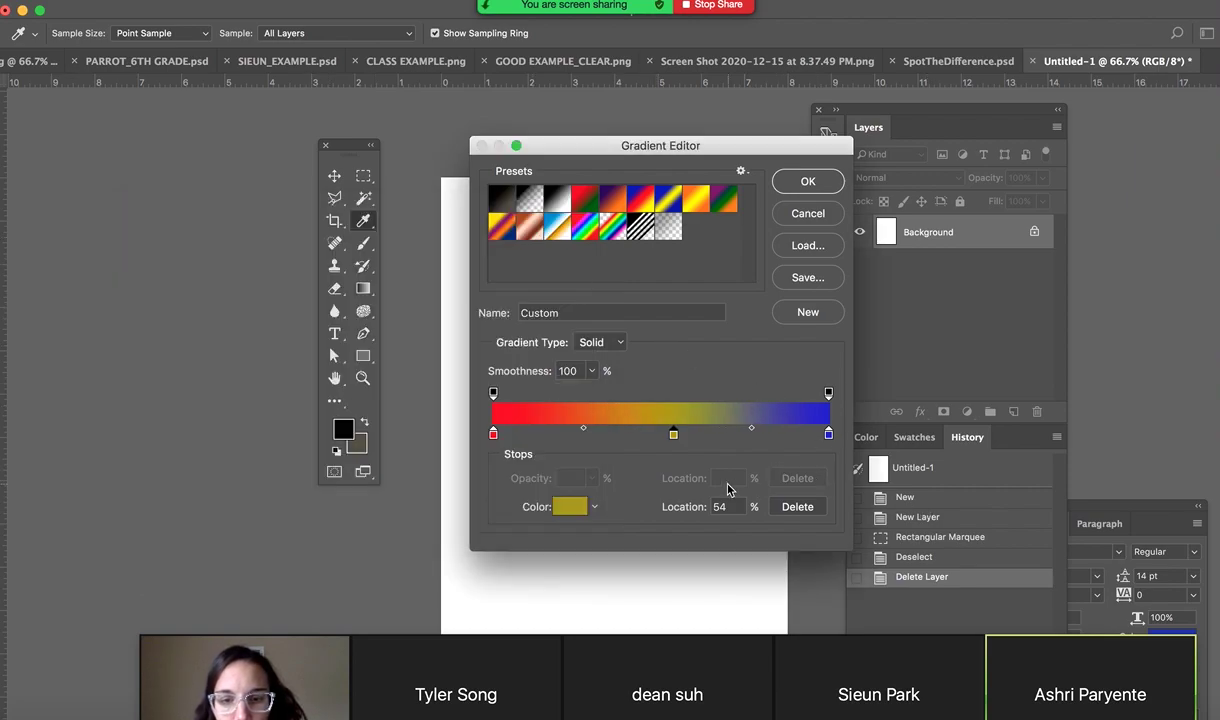
Replace the extra stops with one yellow stop at 50%, shift the red-yellow midpoint, and confirm
click(595, 434)
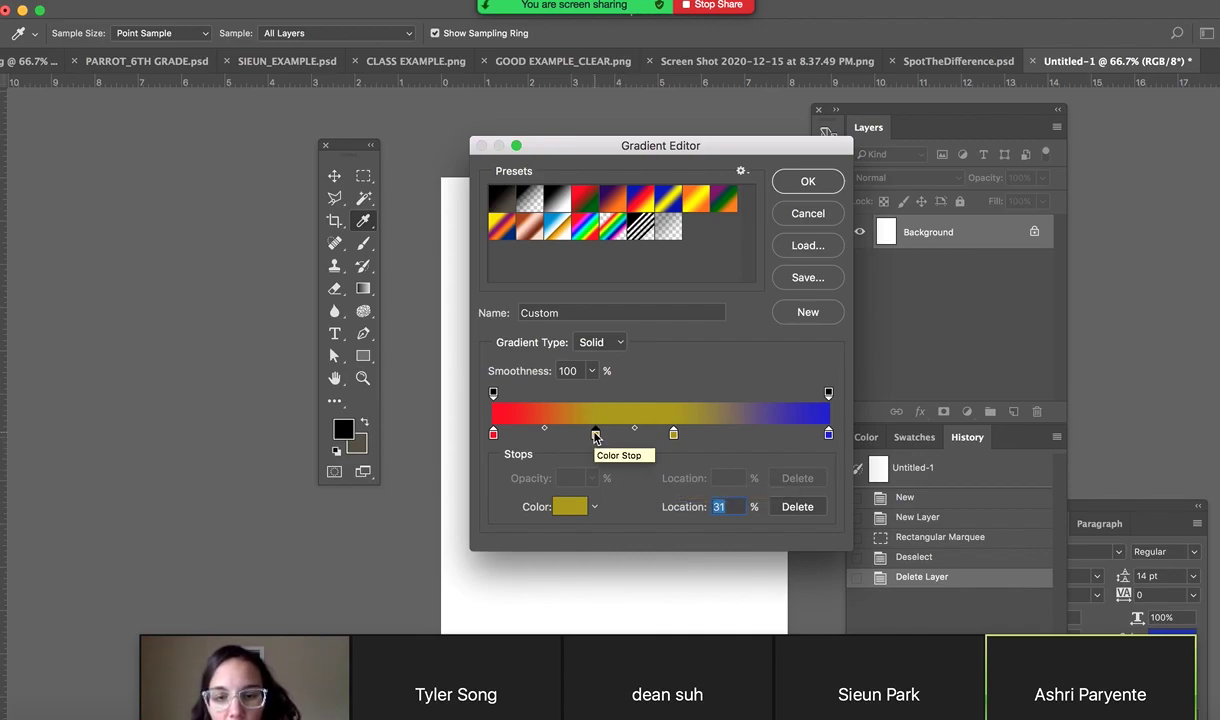
drag(595, 437, 605, 541)
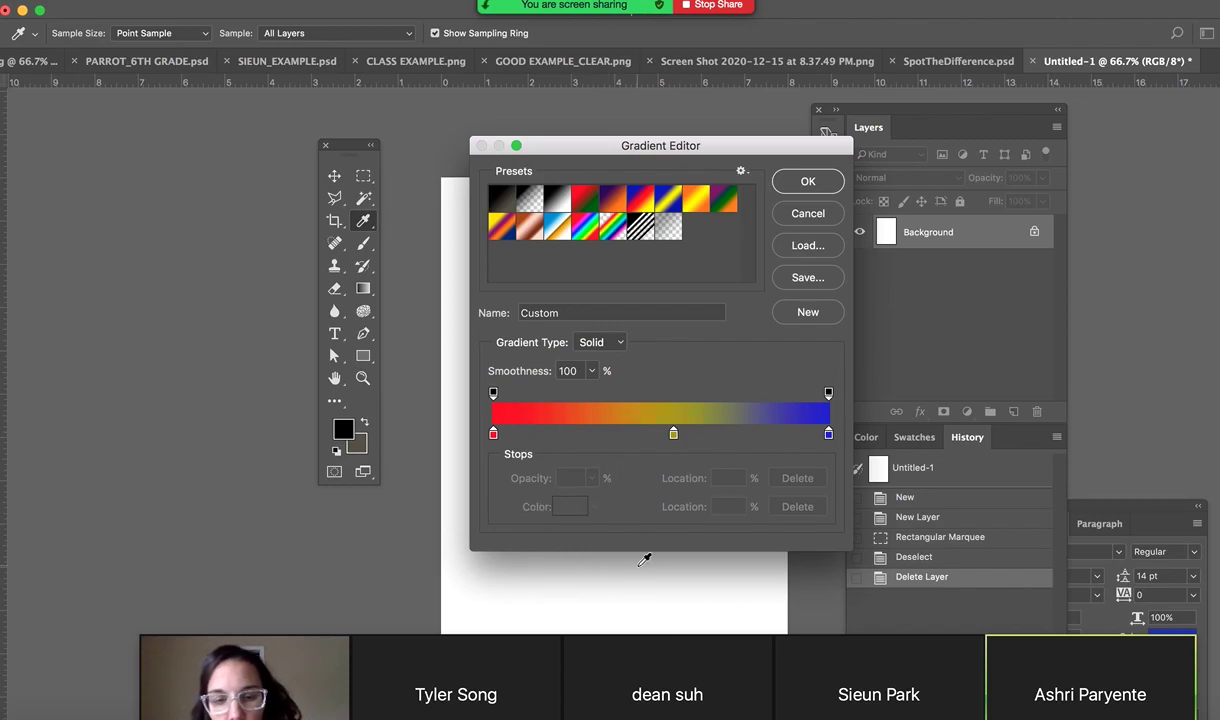
click(674, 435)
drag(674, 435, 635, 478)
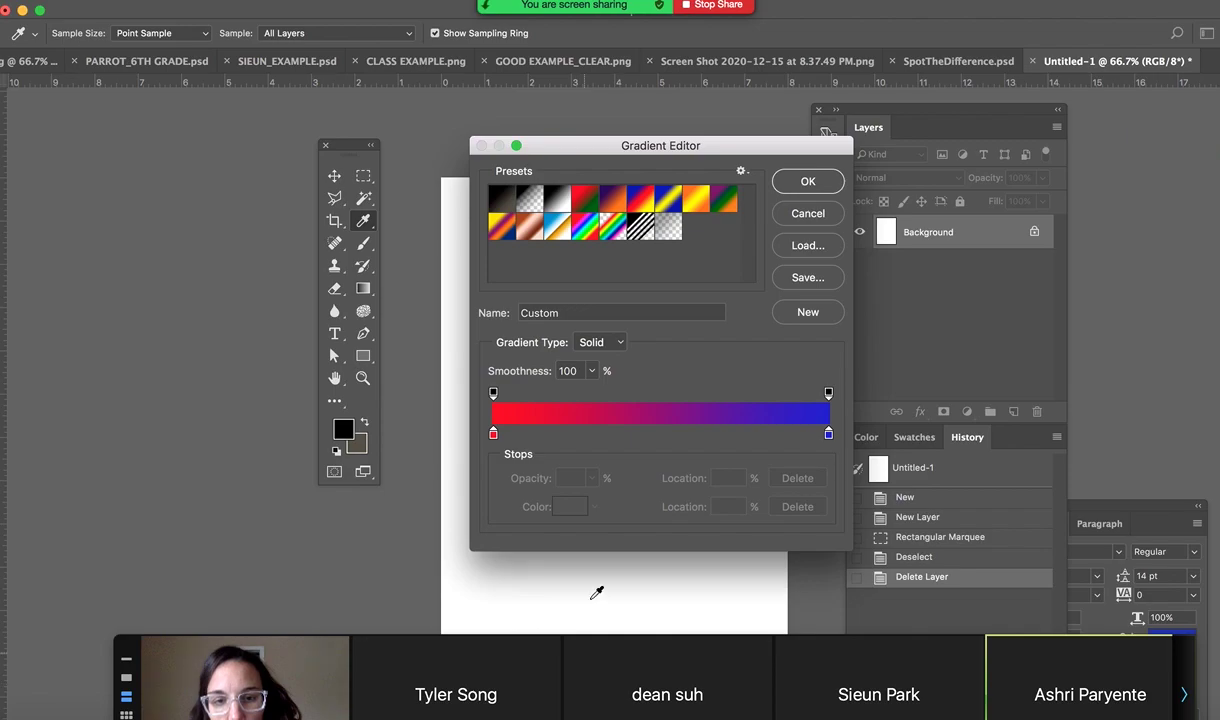
click(661, 433)
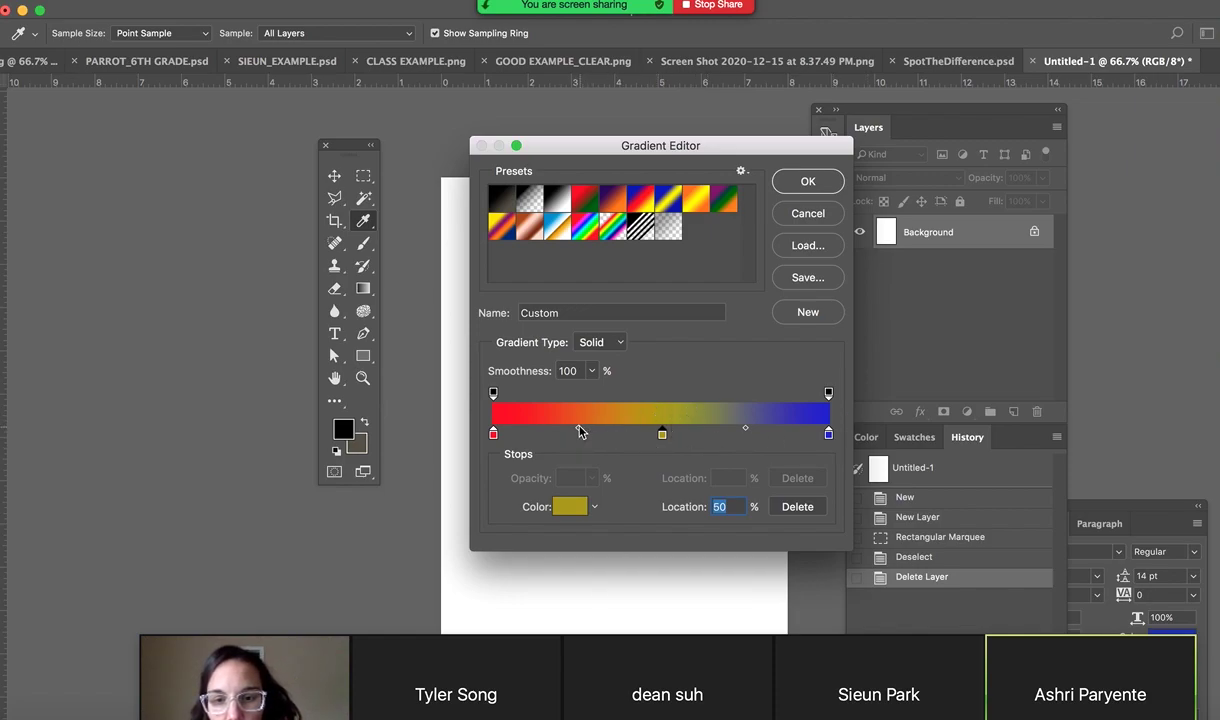
drag(578, 430, 563, 451)
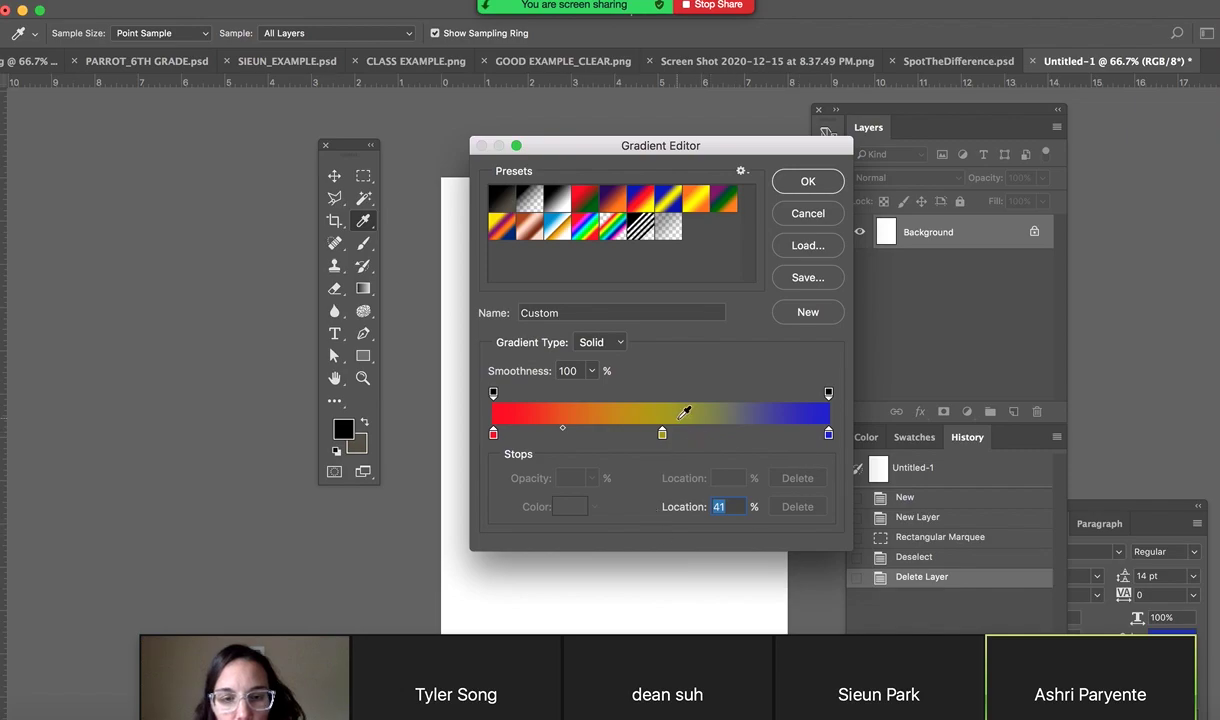
click(828, 184)
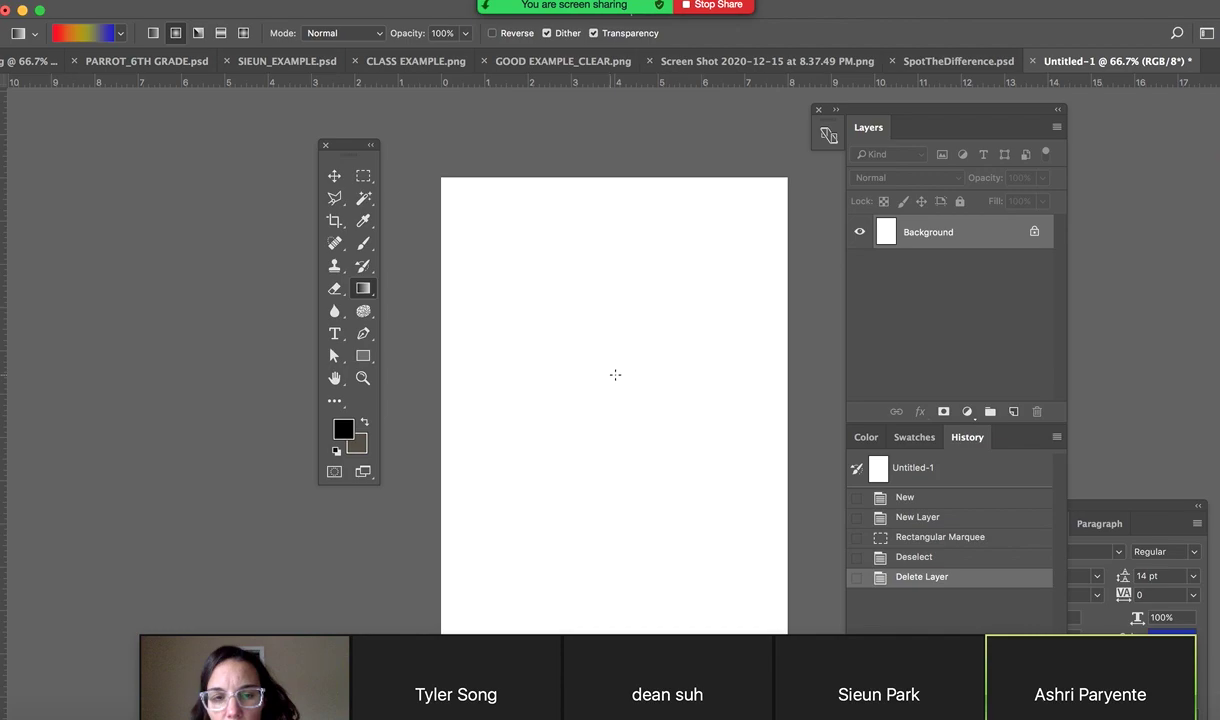
drag(625, 365, 765, 200)
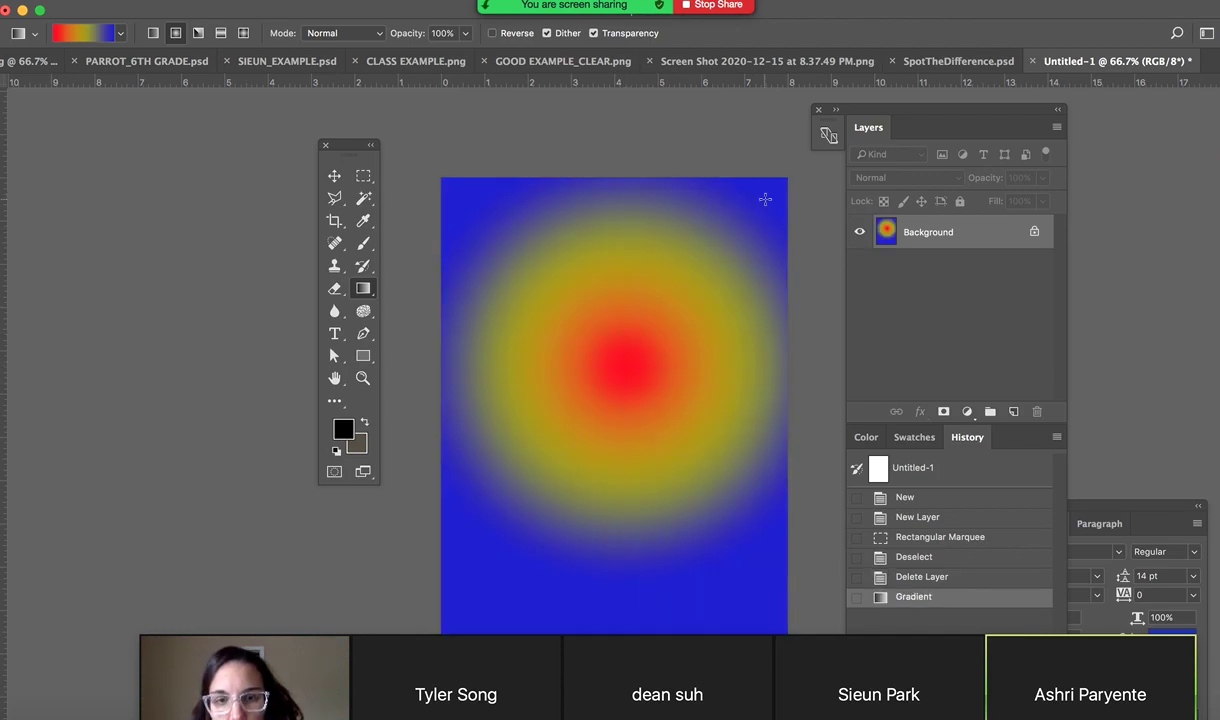
key(super+z)
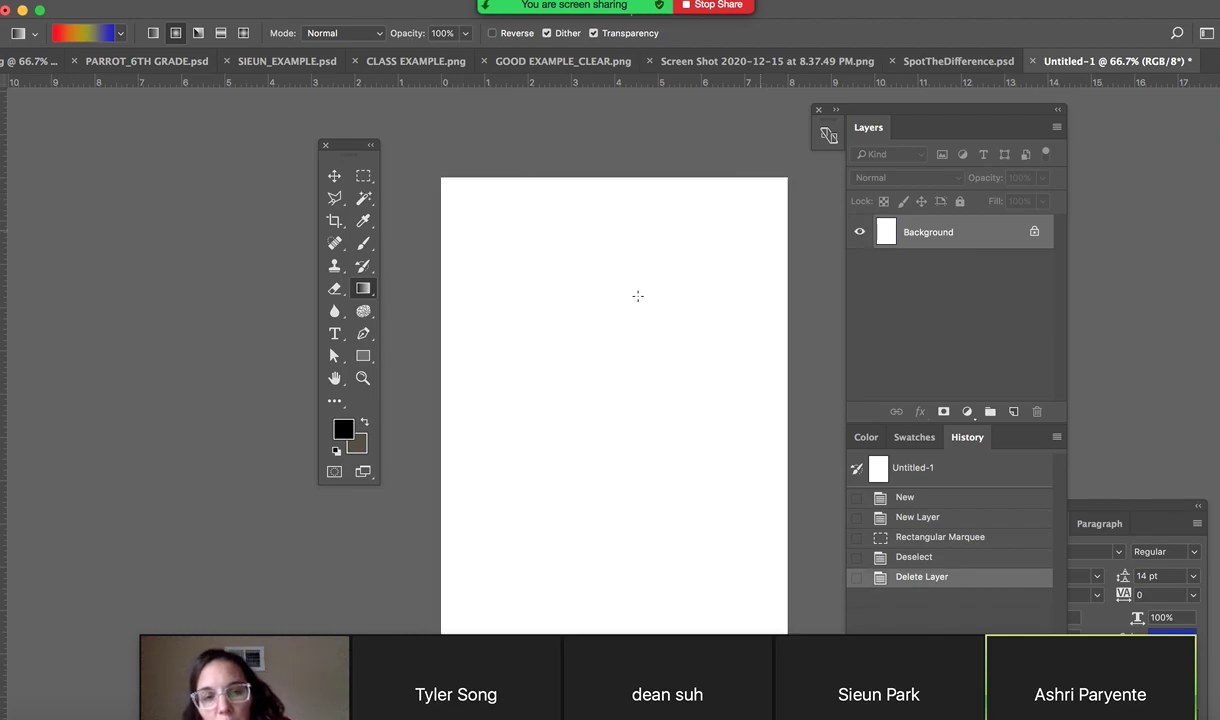
drag(631, 346, 671, 315)
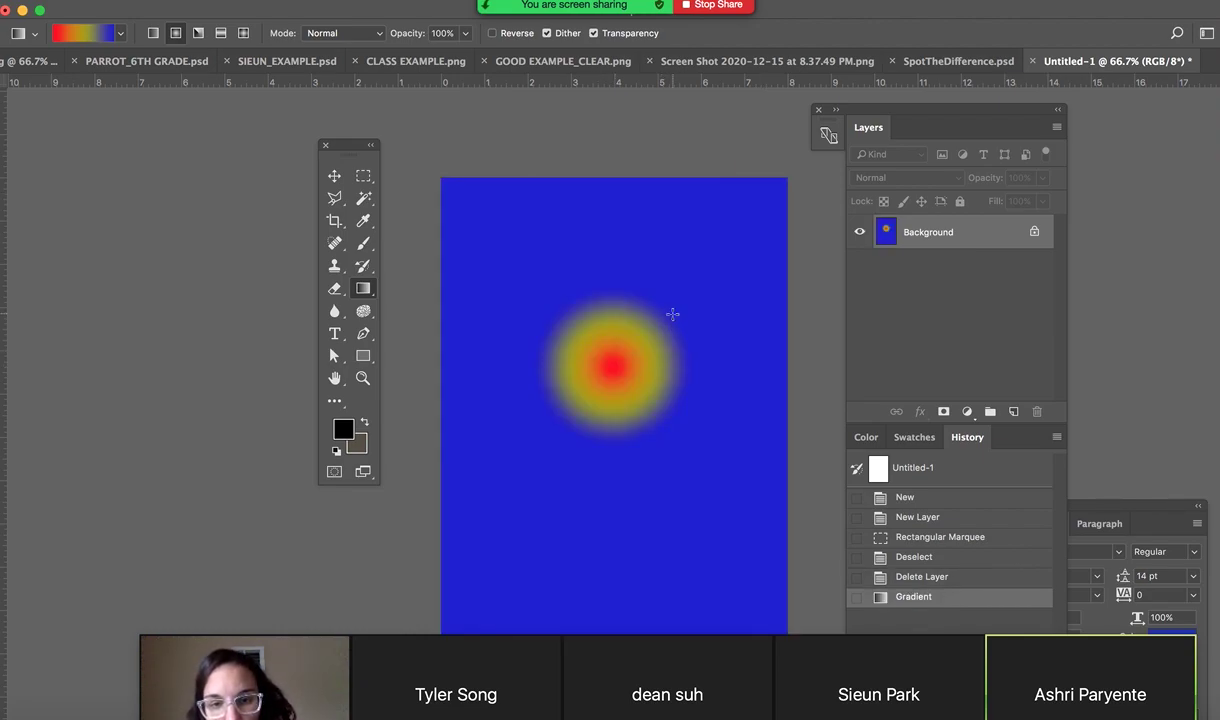
key(super+z)
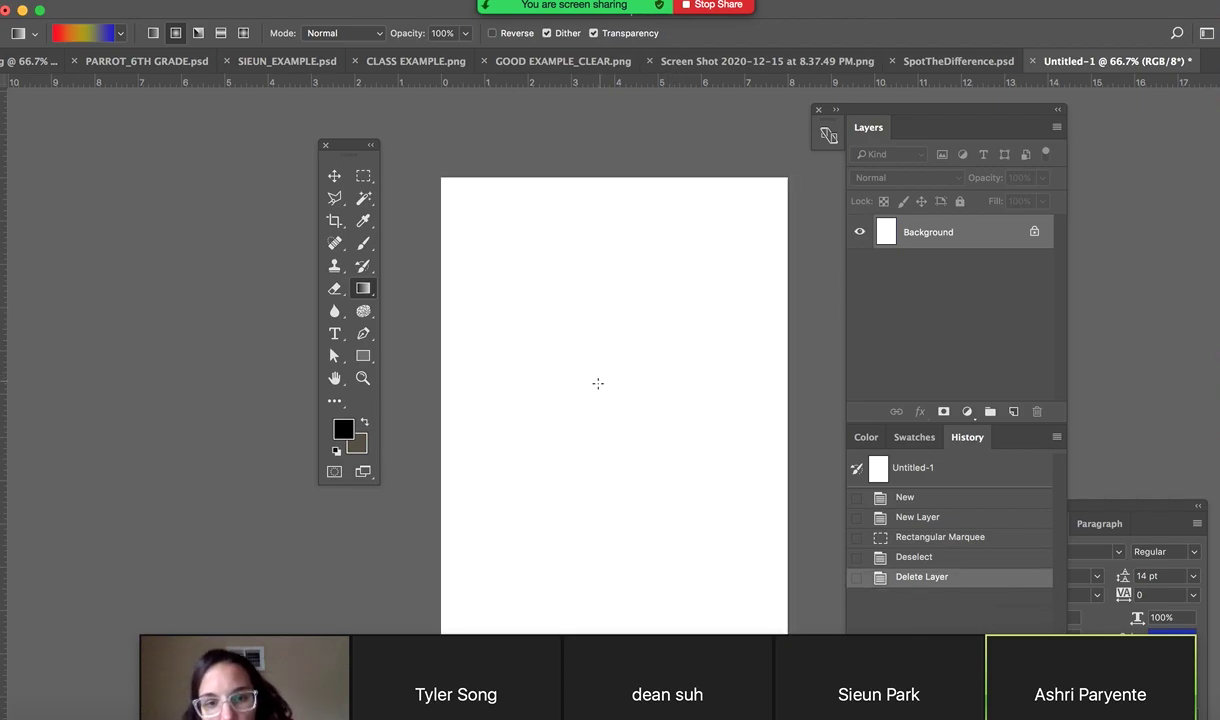
drag(597, 381, 824, 140)
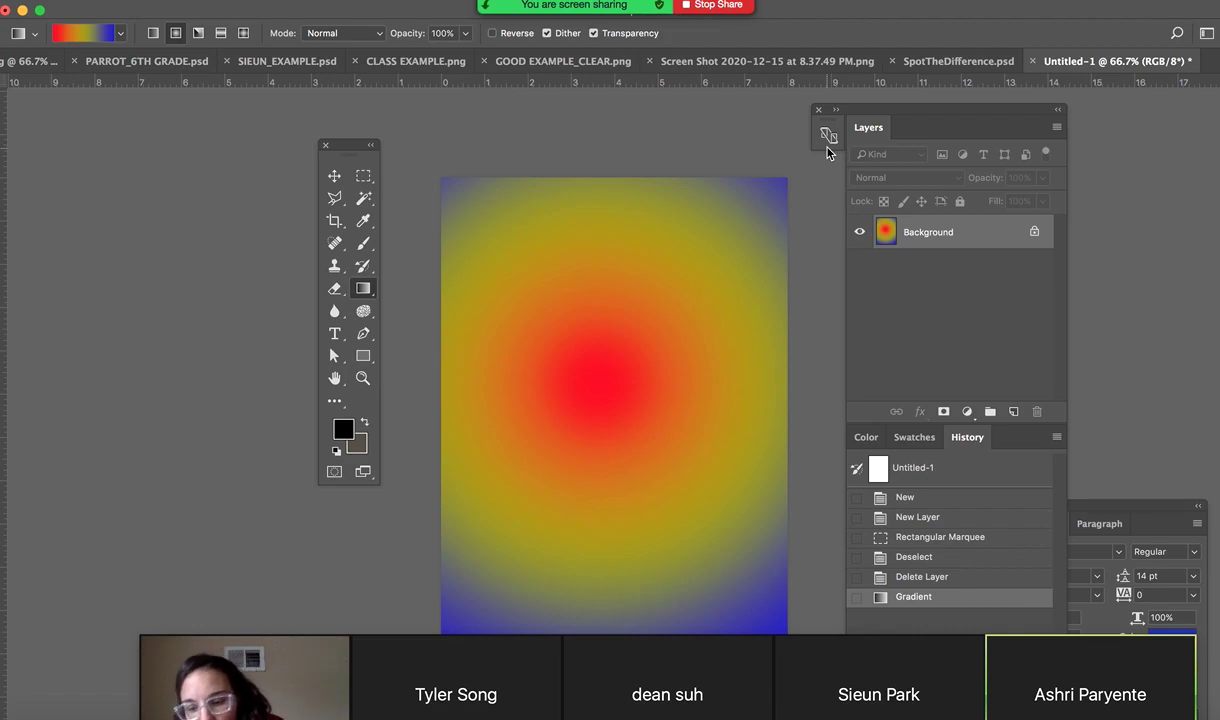
key(super+z)
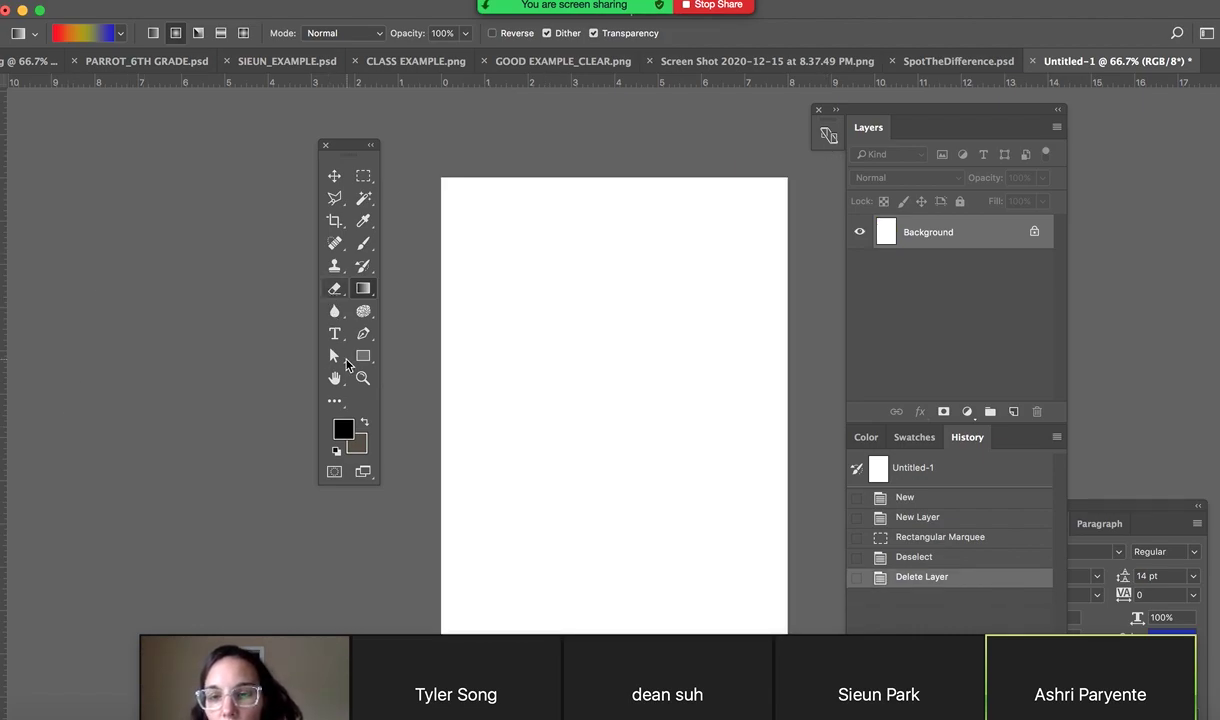
Browse the shape tools and Custom Shape picker, then settle on the Rectangle Tool
click(363, 358)
click(362, 360)
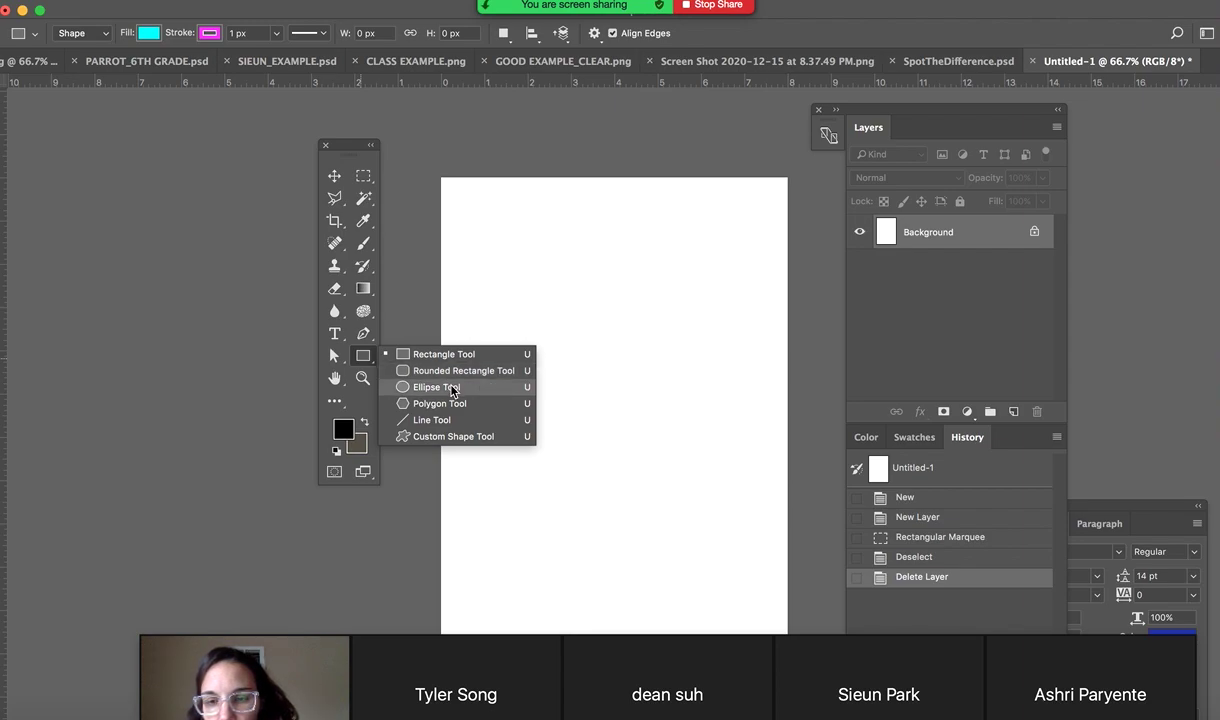
click(456, 356)
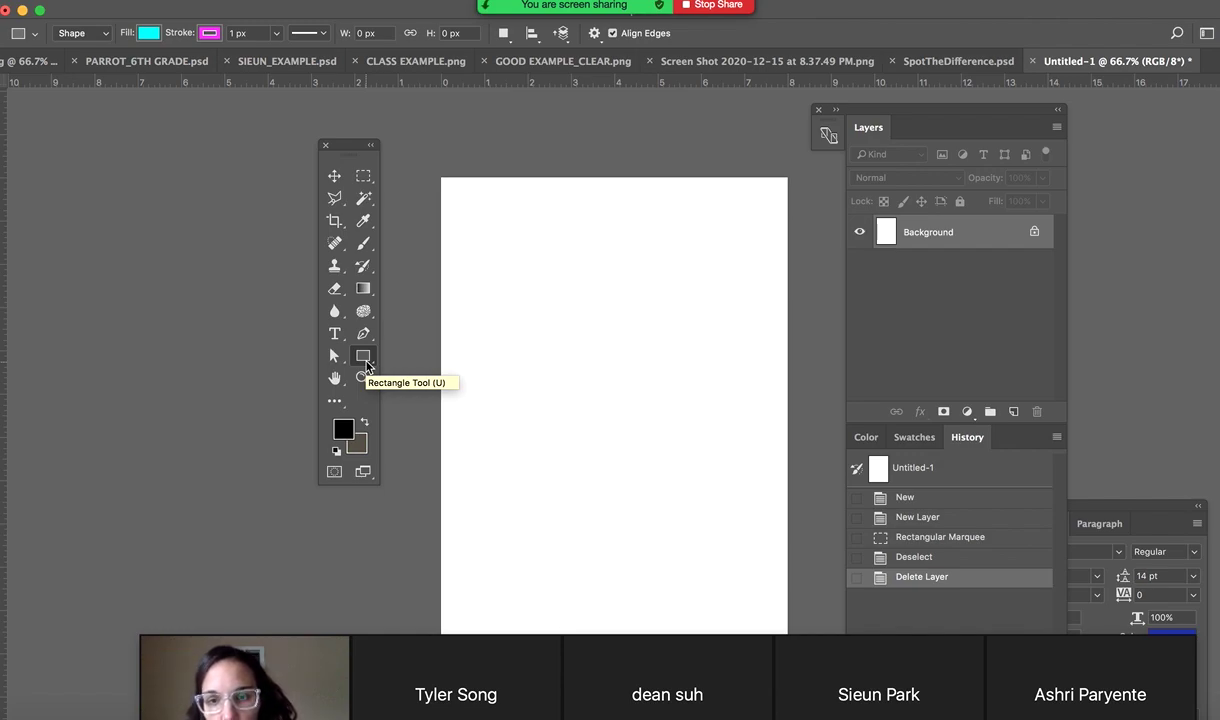
click(364, 358)
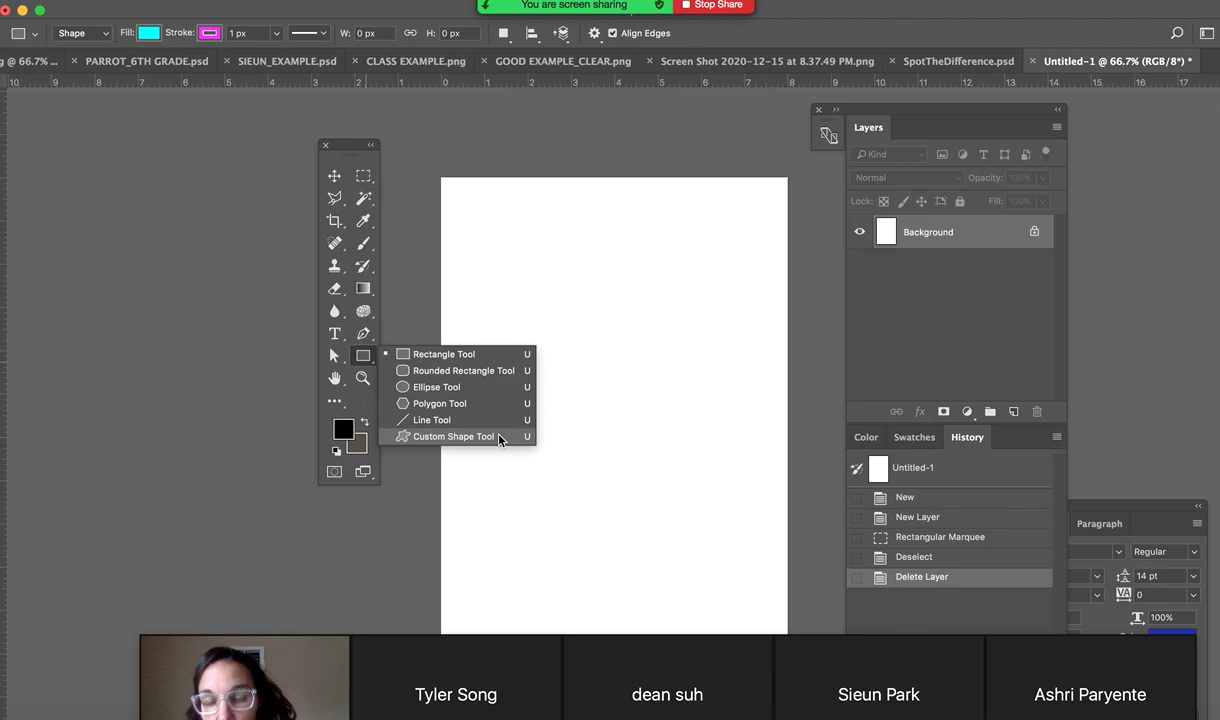
click(499, 437)
click(674, 33)
mouse_move(728, 73)
mouse_down()
mouse_move(728, 123)
mouse_move(728, 65)
mouse_up()
click(674, 33)
click(365, 355)
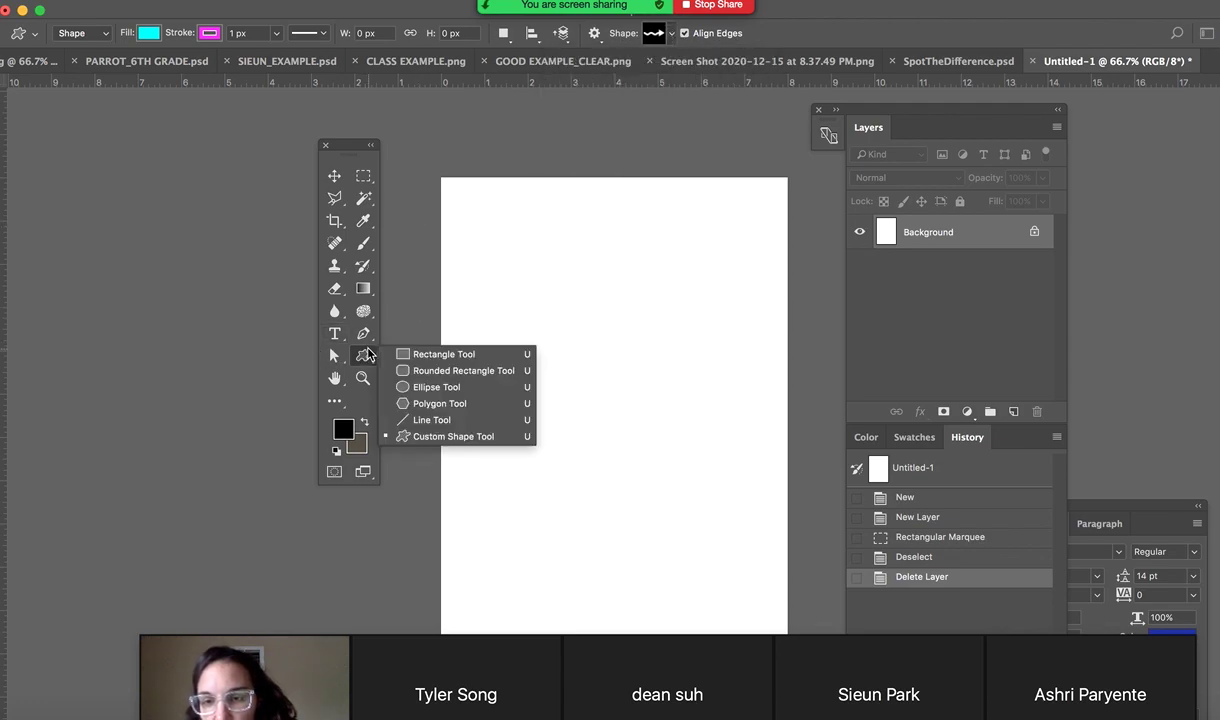
click(421, 356)
Draw a cyan rectangle in the upper page, collapse Properties, and pick Delete Anchor Point Tool
drag(513, 239, 717, 451)
click(419, 211)
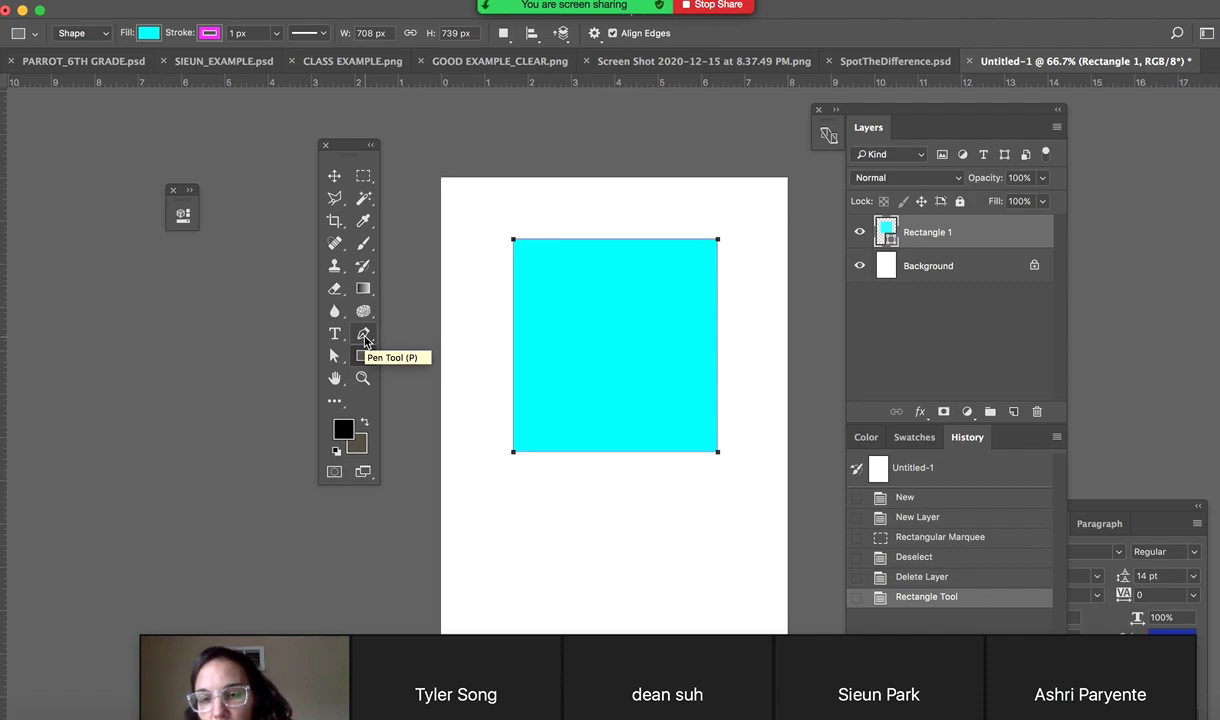
click(364, 338)
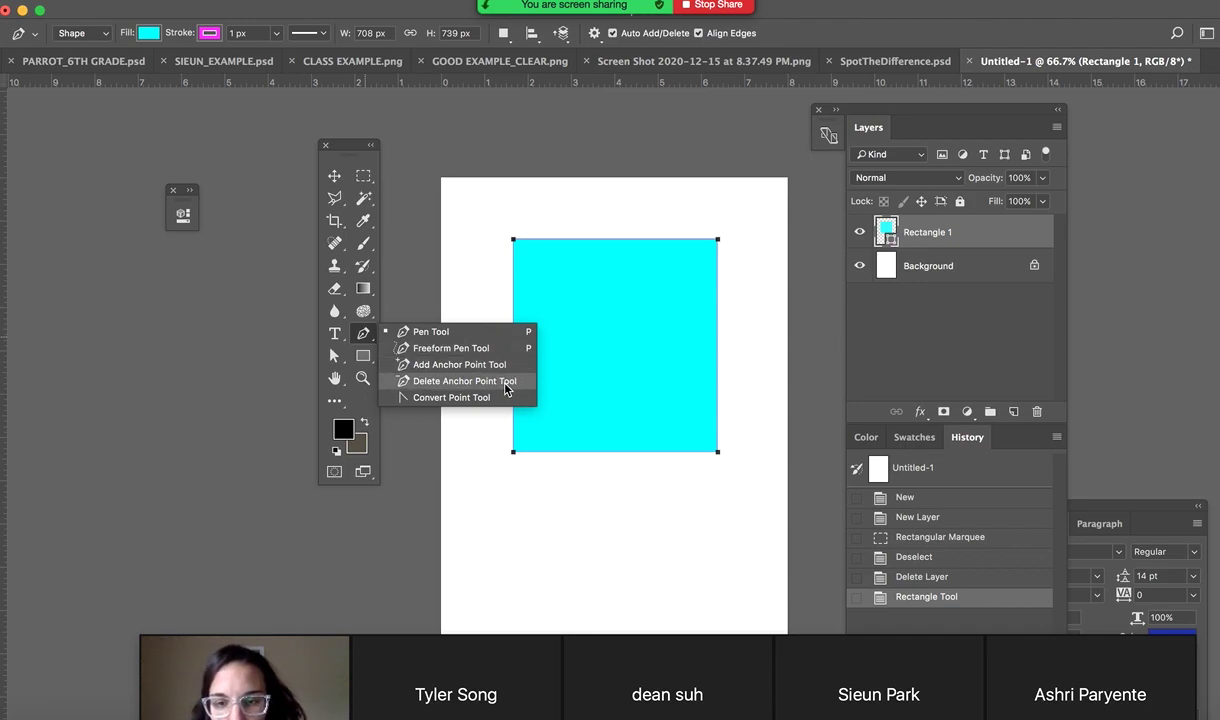
click(505, 385)
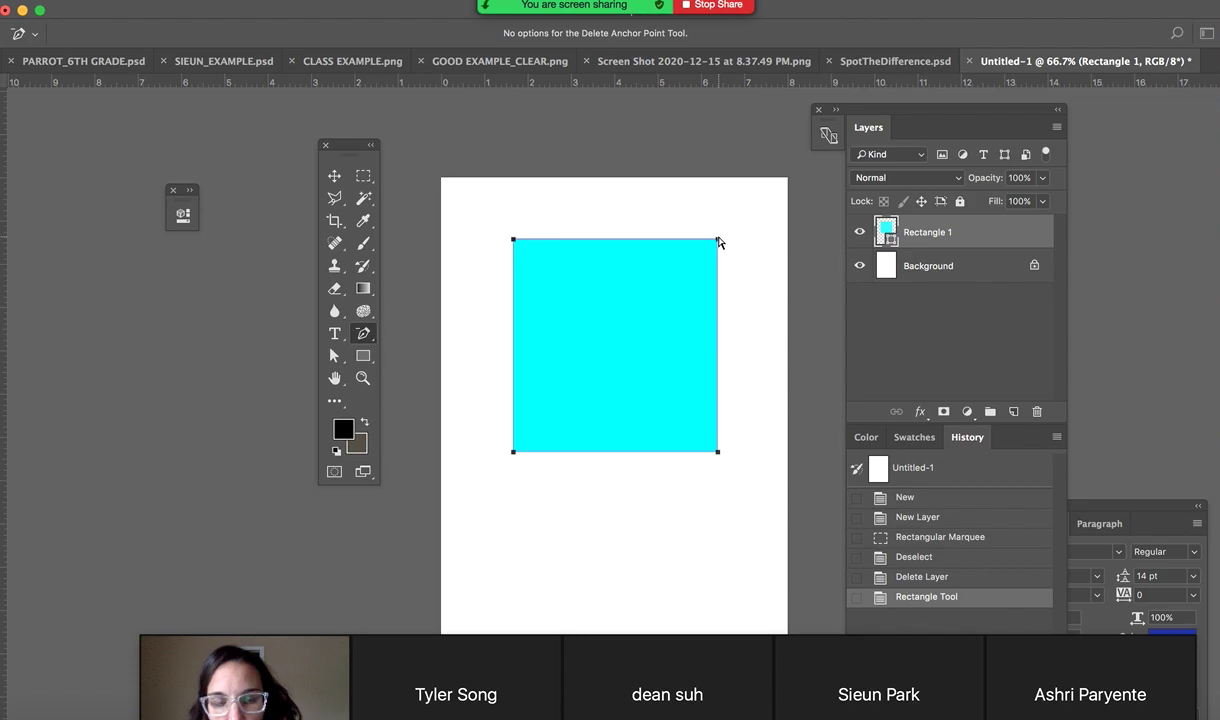
Delete the square's bottom-left anchor, accepting conversion to a regular path, leaving a right triangle
click(514, 454)
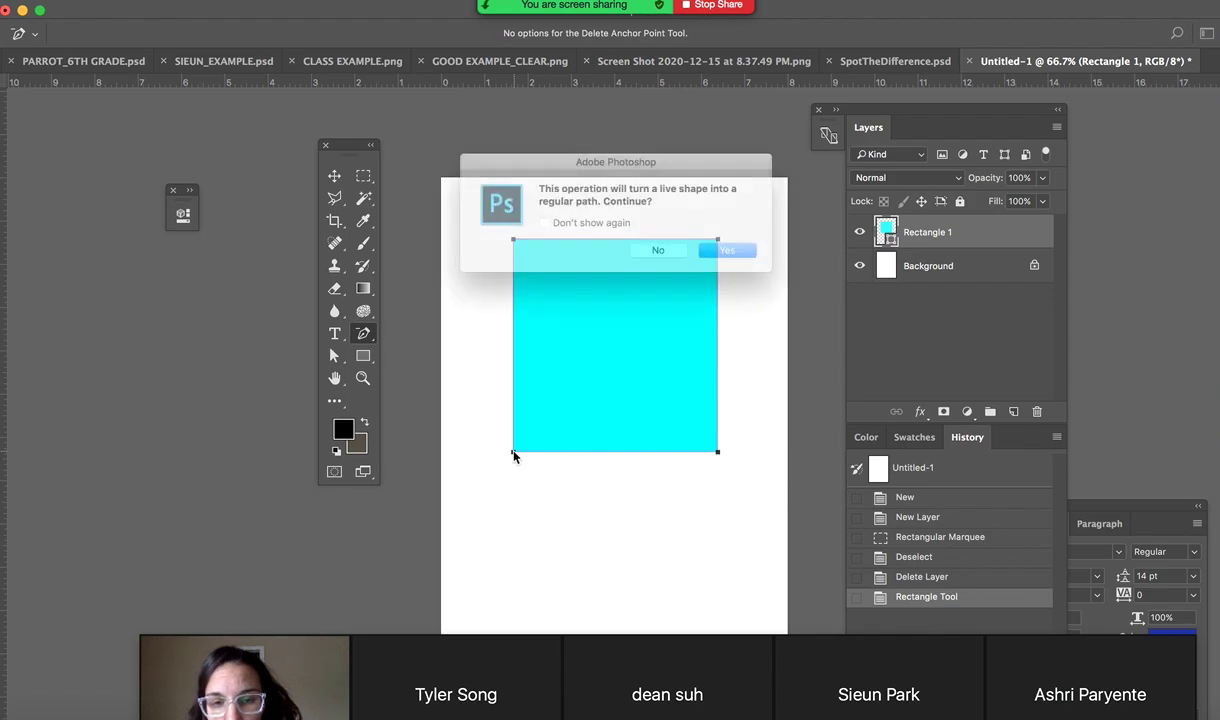
click(773, 257)
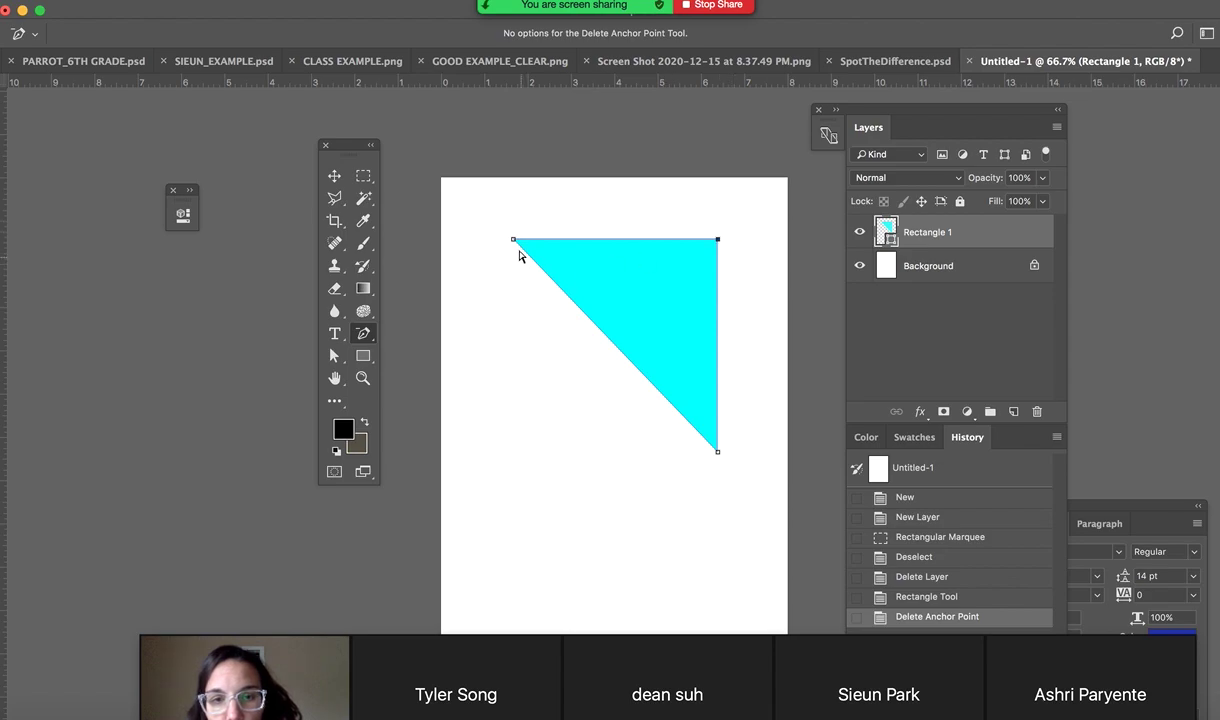
drag(513, 244, 534, 316)
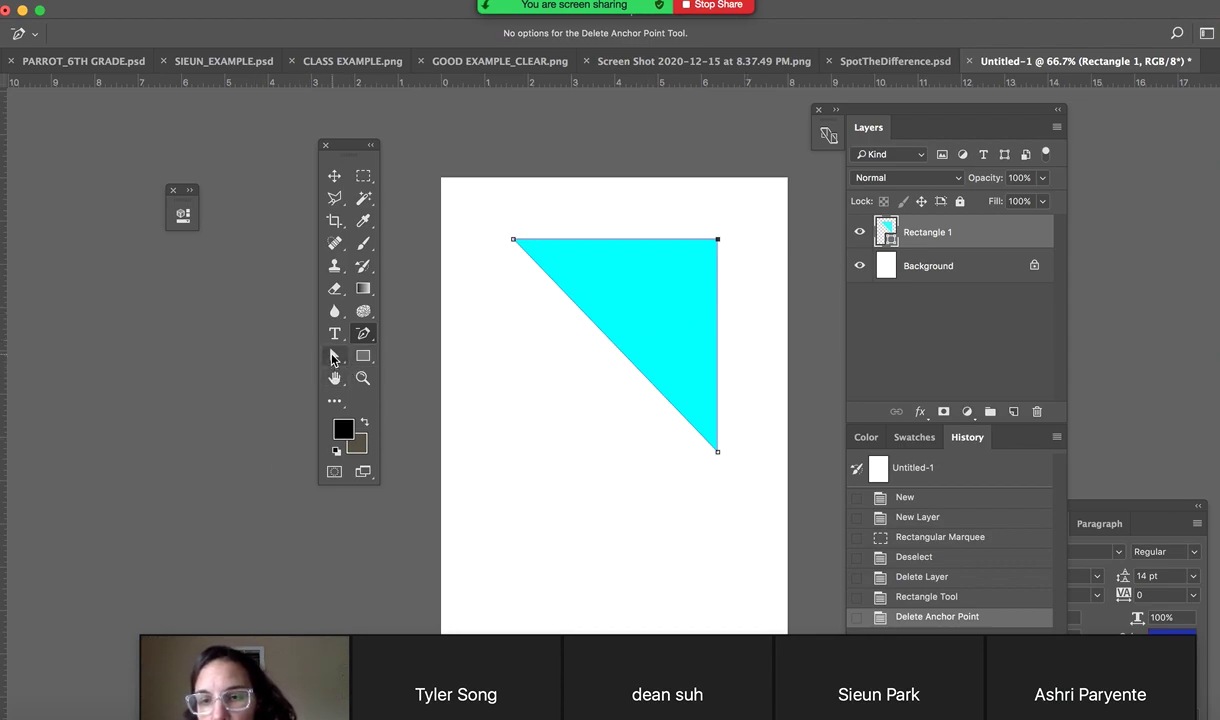
Drag the triangle's corner points outward and down into a wedge reaching the top-right corner
click(332, 359)
drag(513, 245, 480, 455)
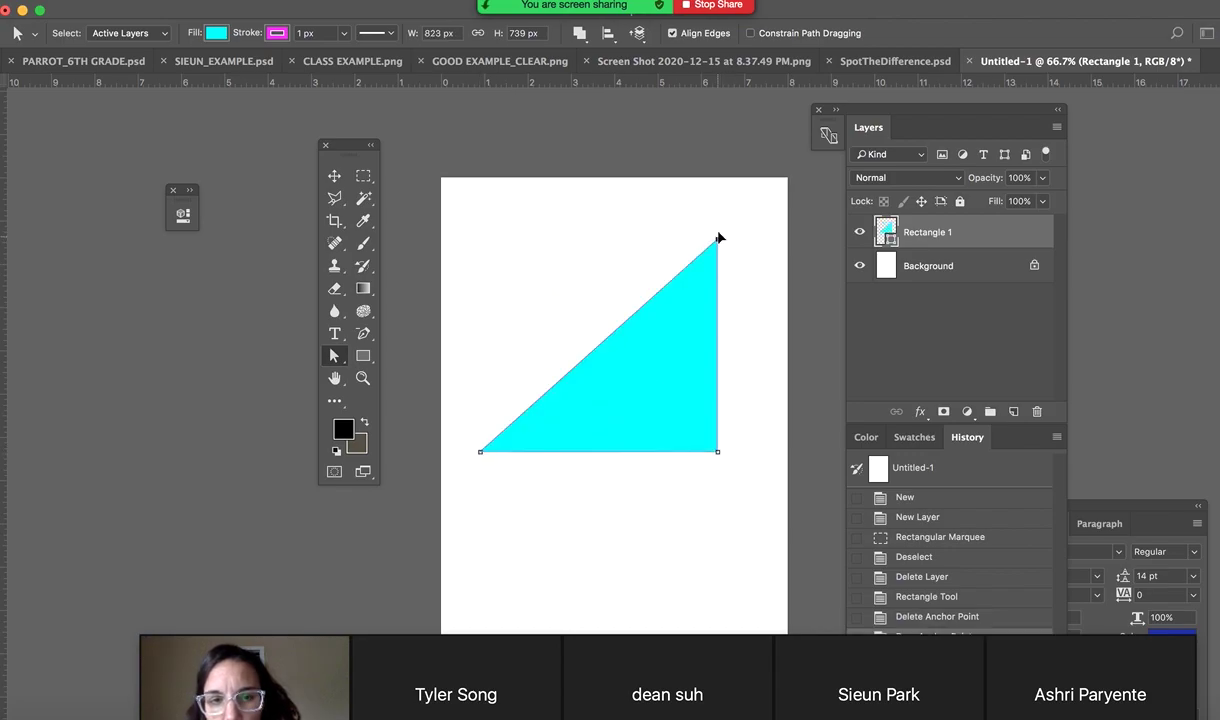
drag(716, 241, 766, 143)
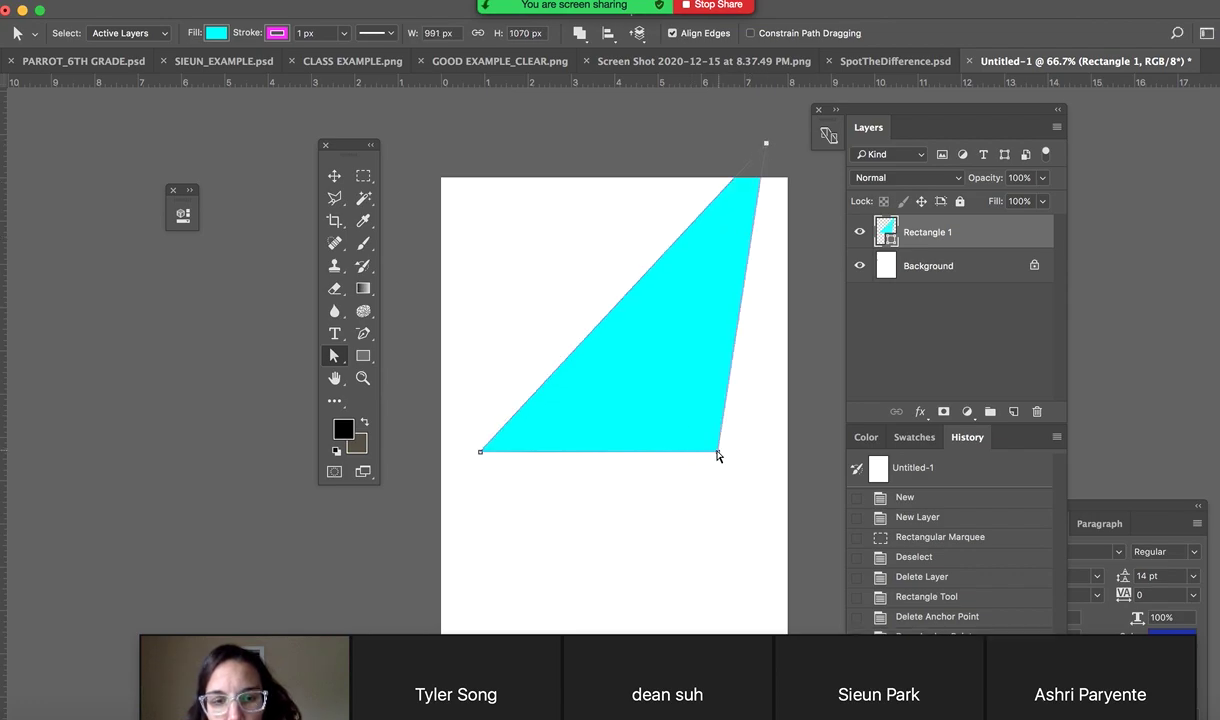
drag(717, 452, 750, 452)
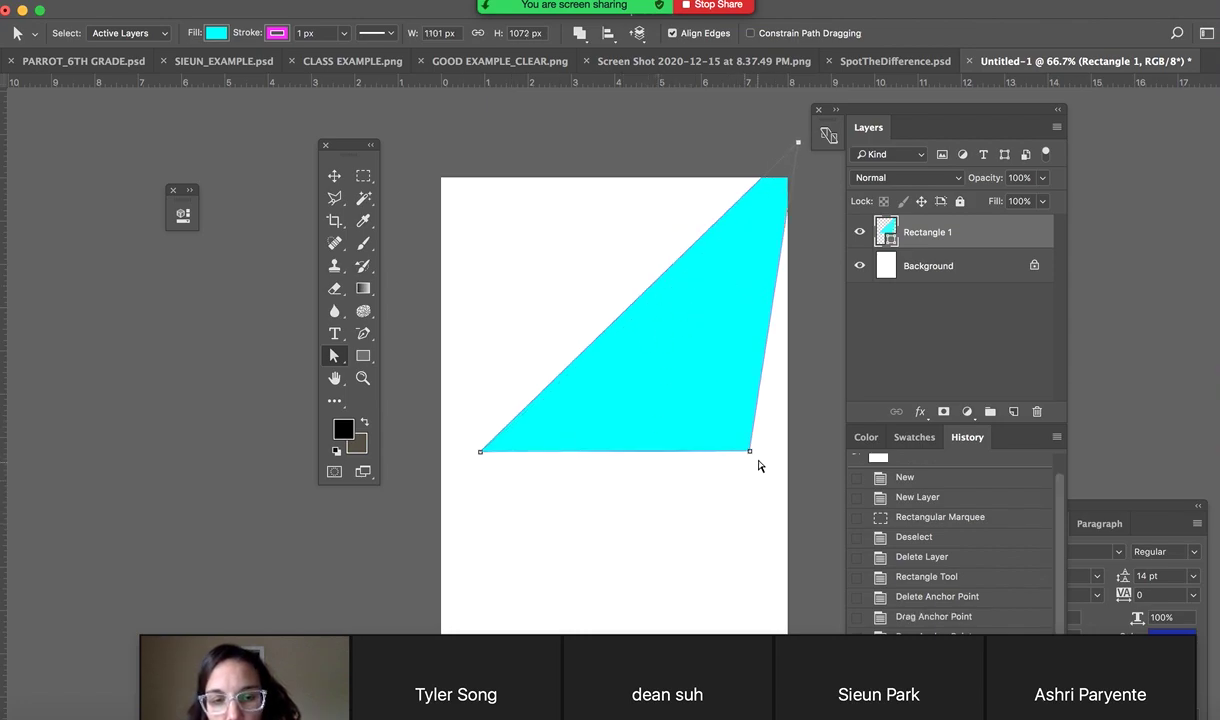
drag(750, 455, 758, 483)
drag(480, 453, 477, 478)
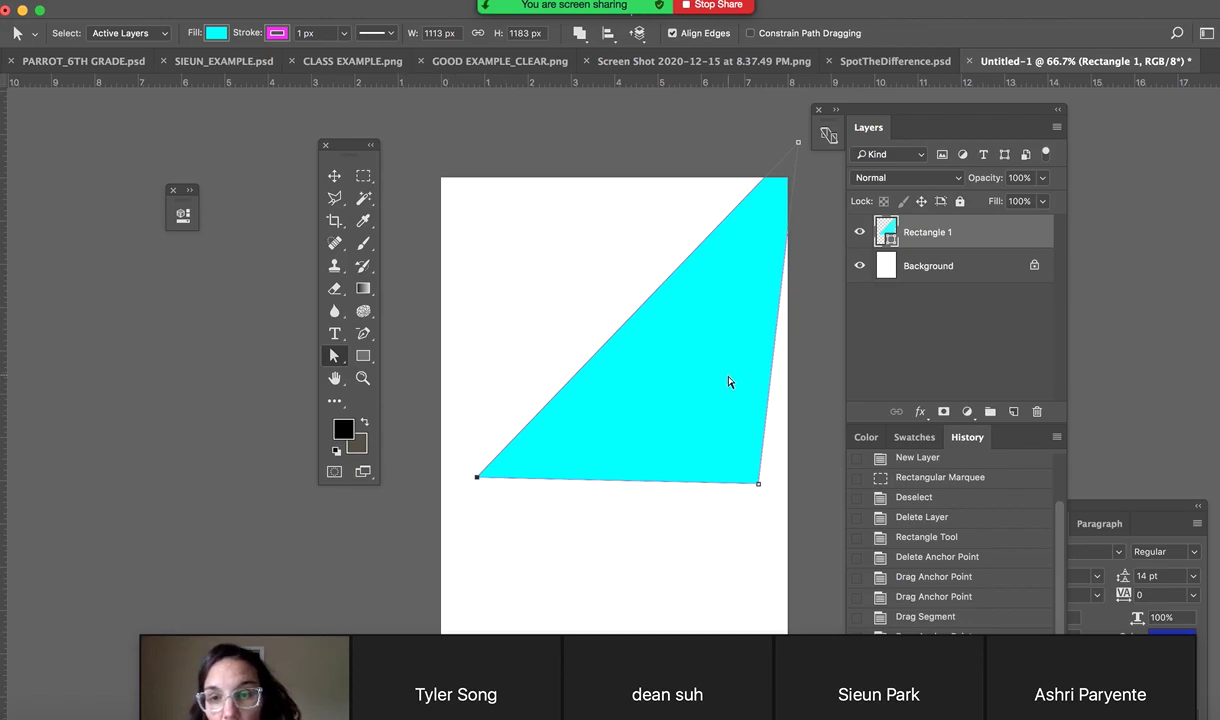
Lower the wedge's bottom-left corner point slightly further
click(365, 293)
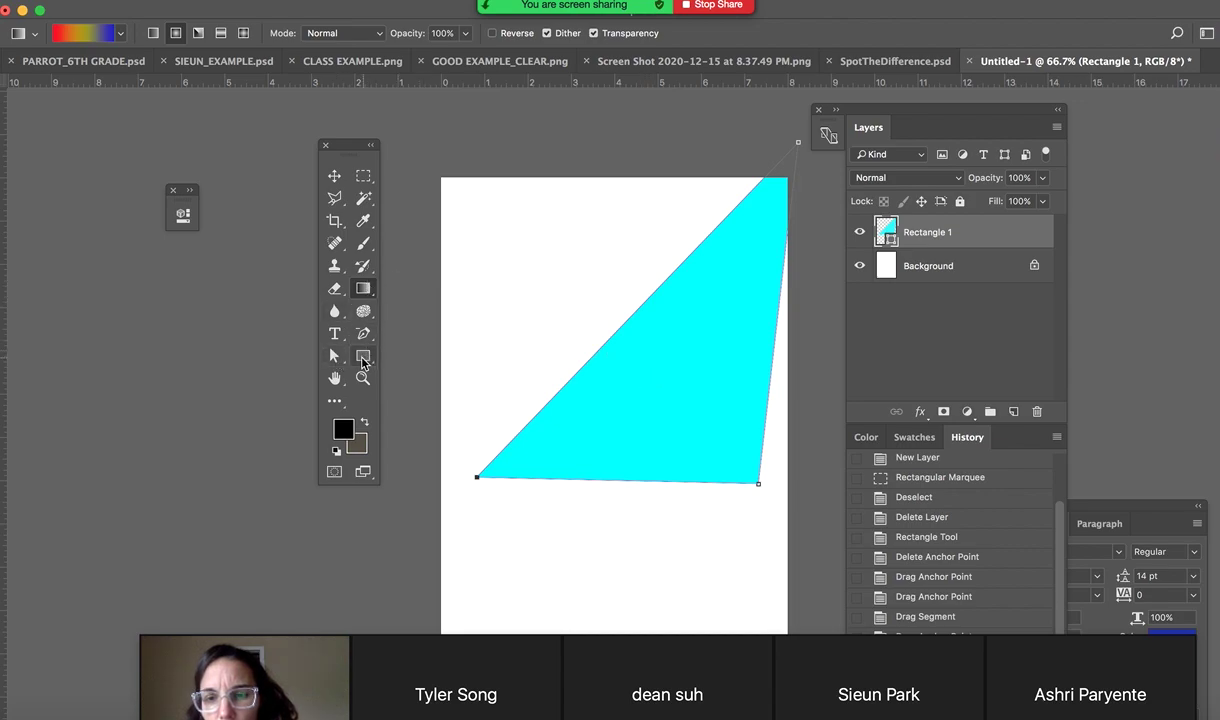
click(362, 355)
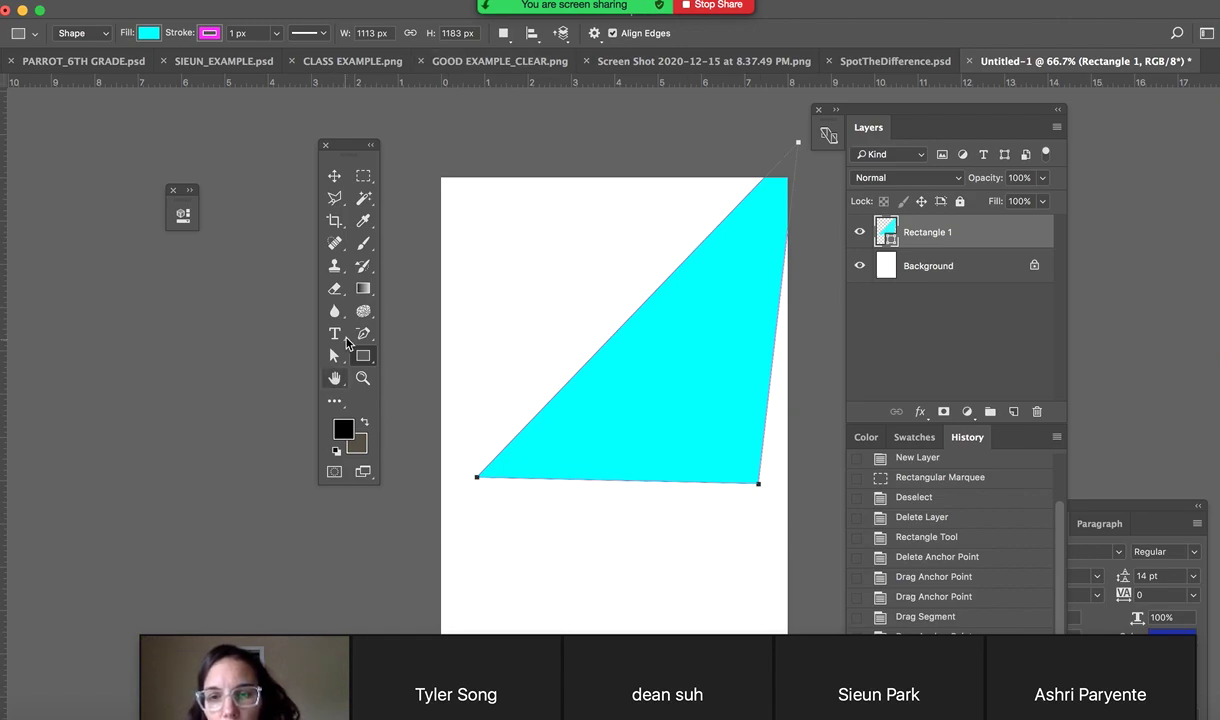
click(334, 355)
drag(478, 481, 478, 492)
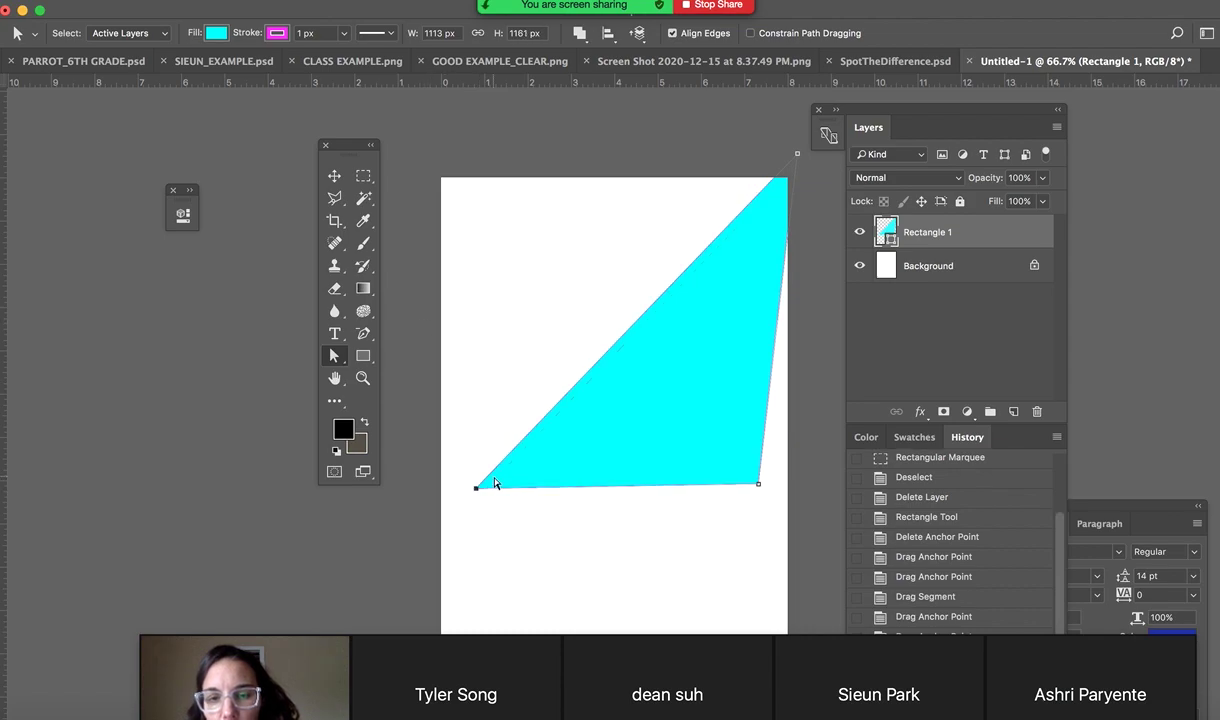
click(477, 488)
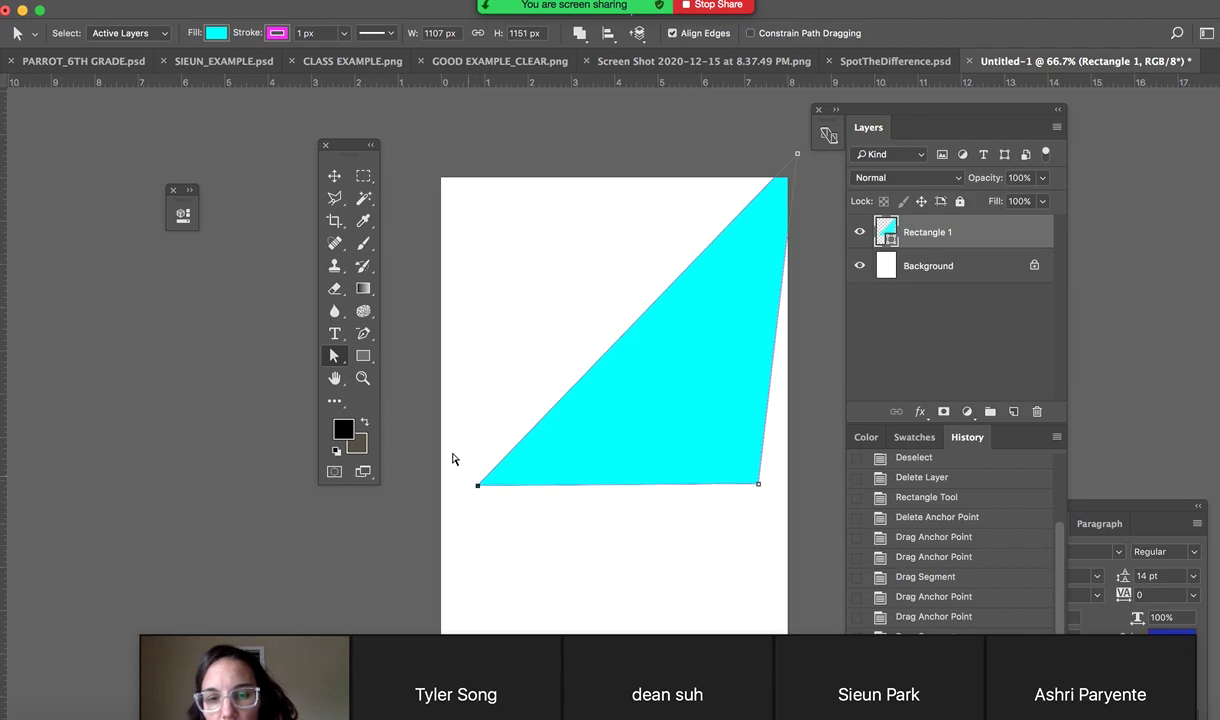
click(264, 1)
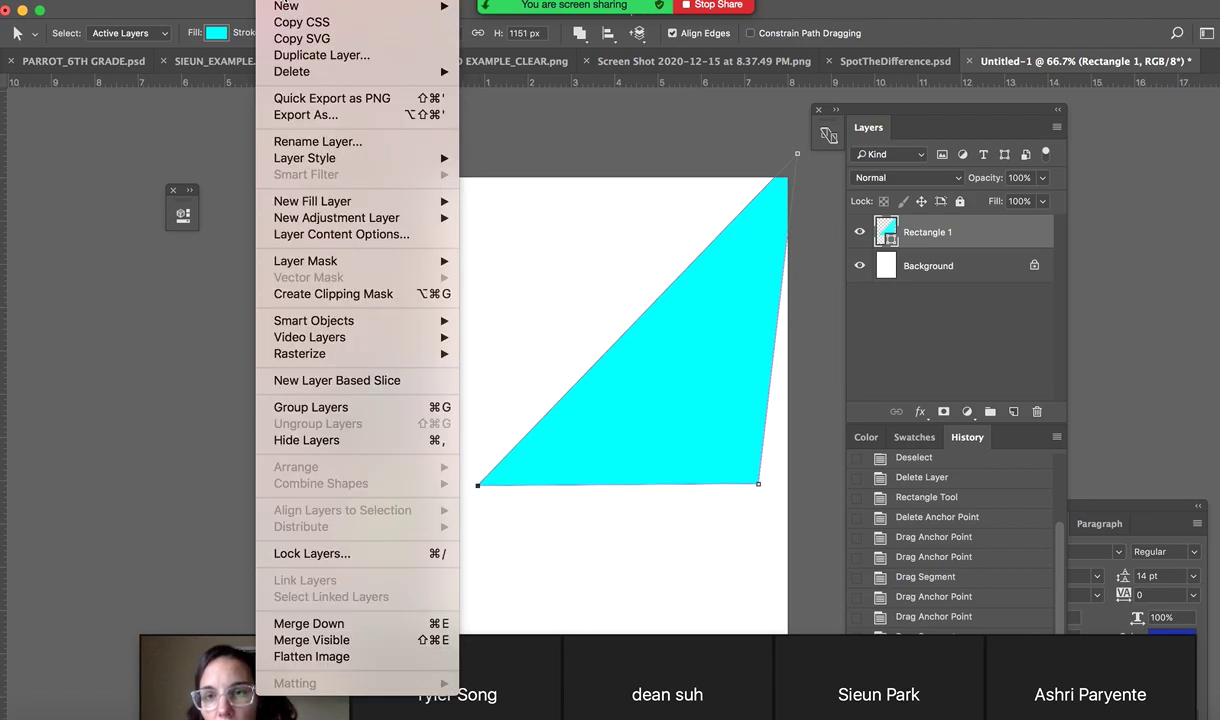
Add a Gradient Overlay style to the wedge using the Black, White preset
mouse_move(320, 162)
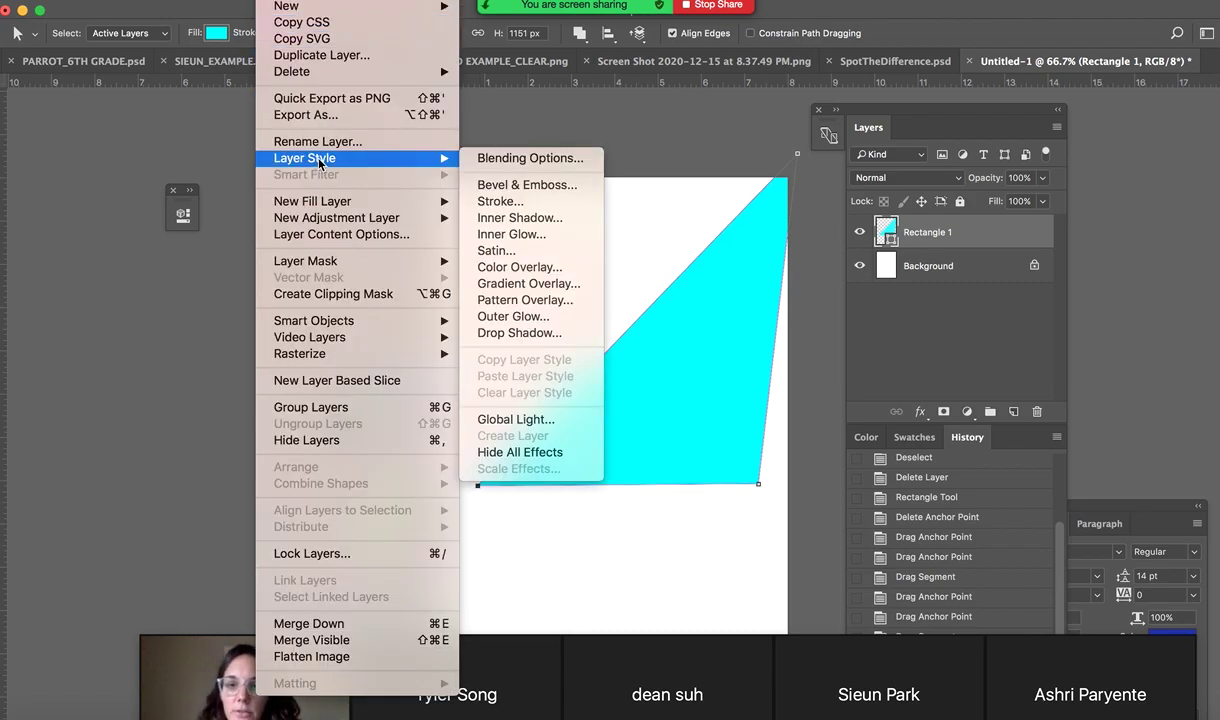
click(537, 284)
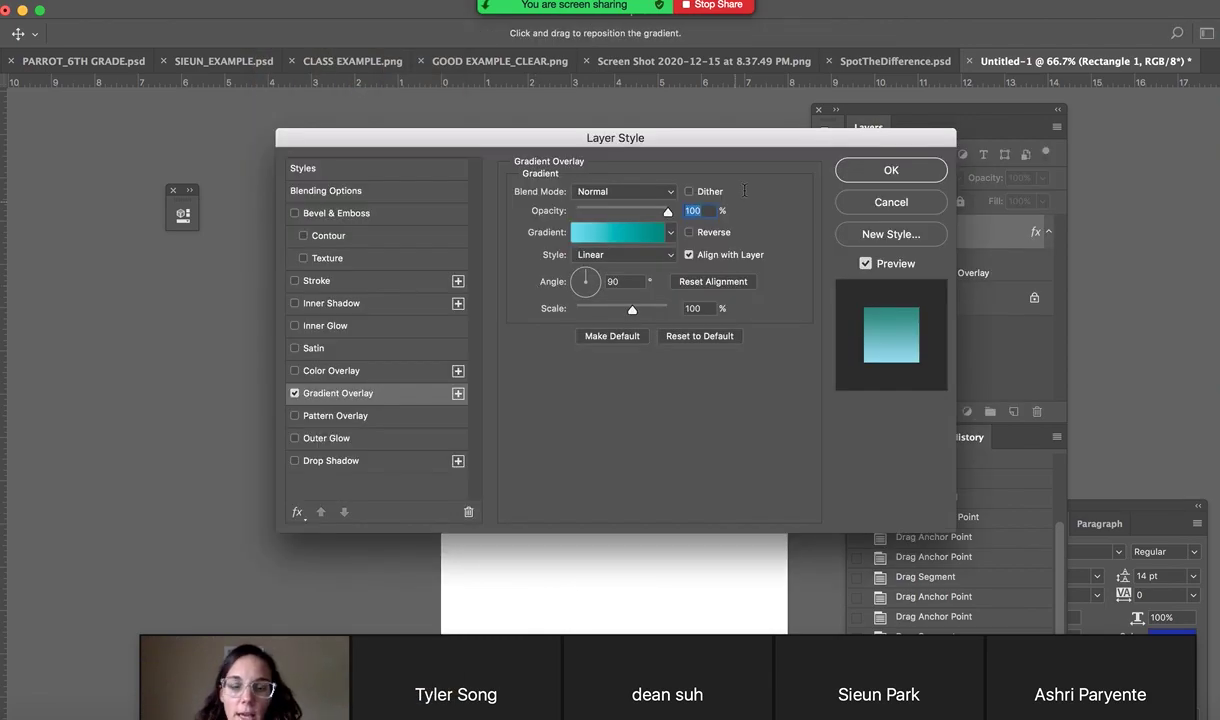
drag(798, 135, 409, 191)
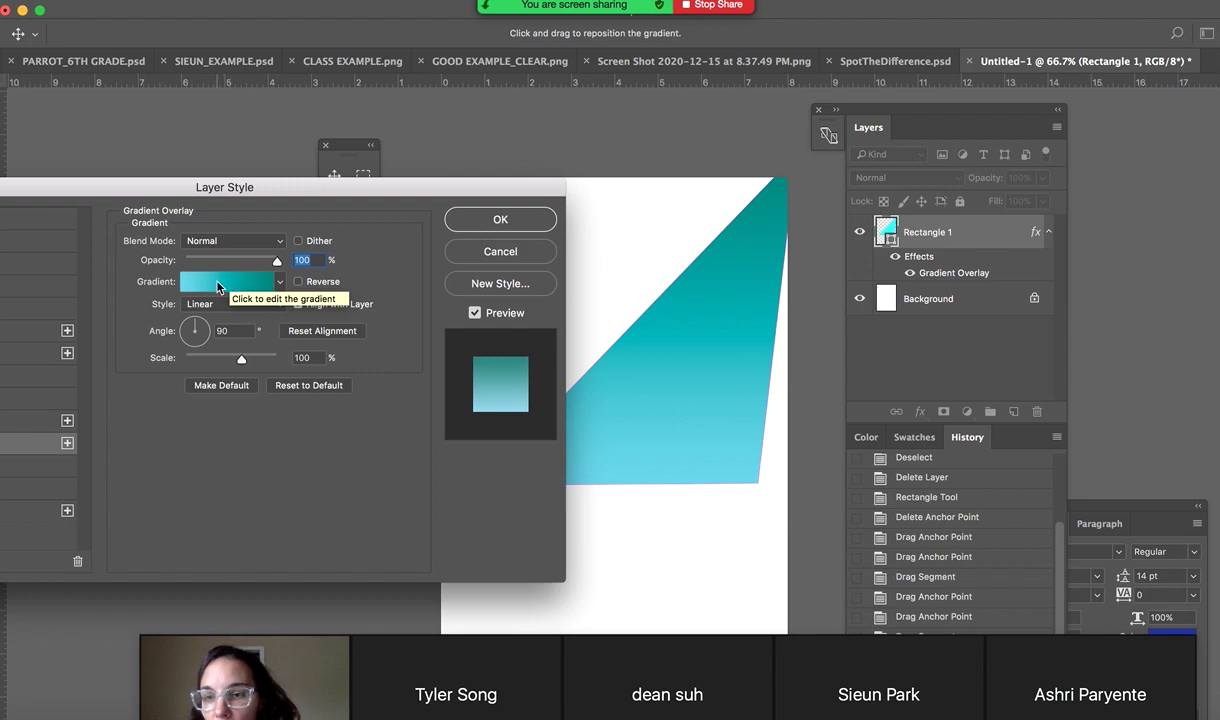
click(219, 287)
click(555, 200)
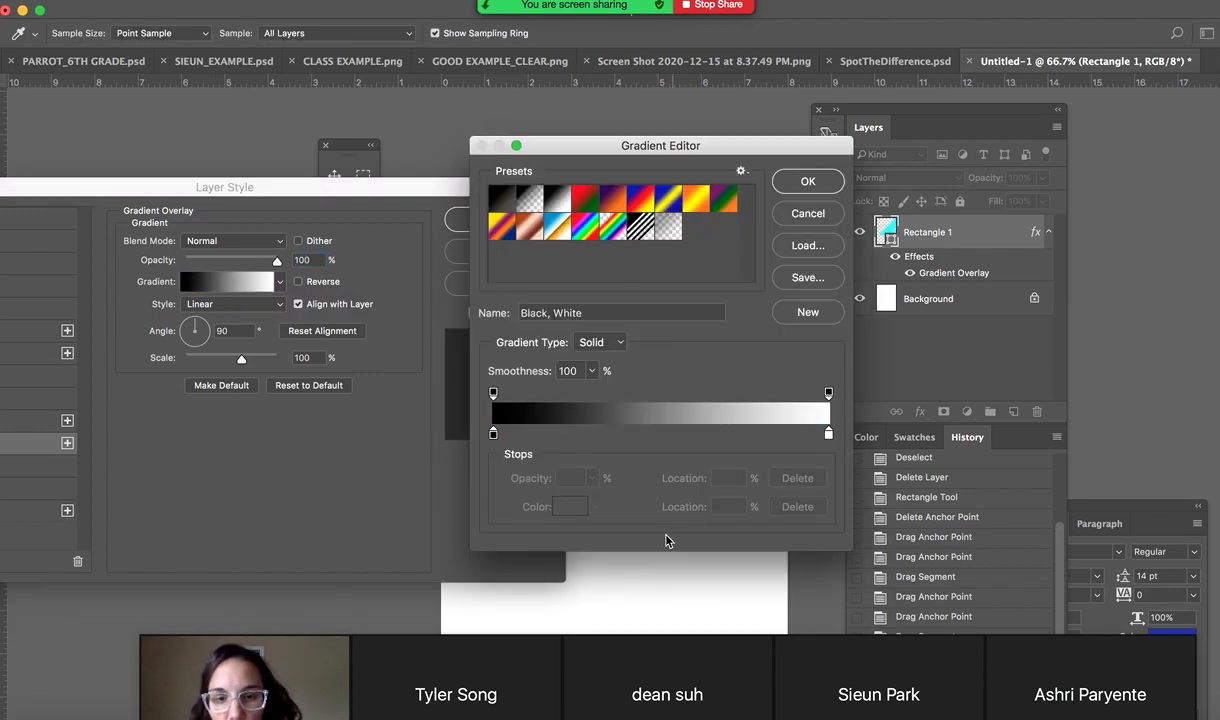
click(812, 181)
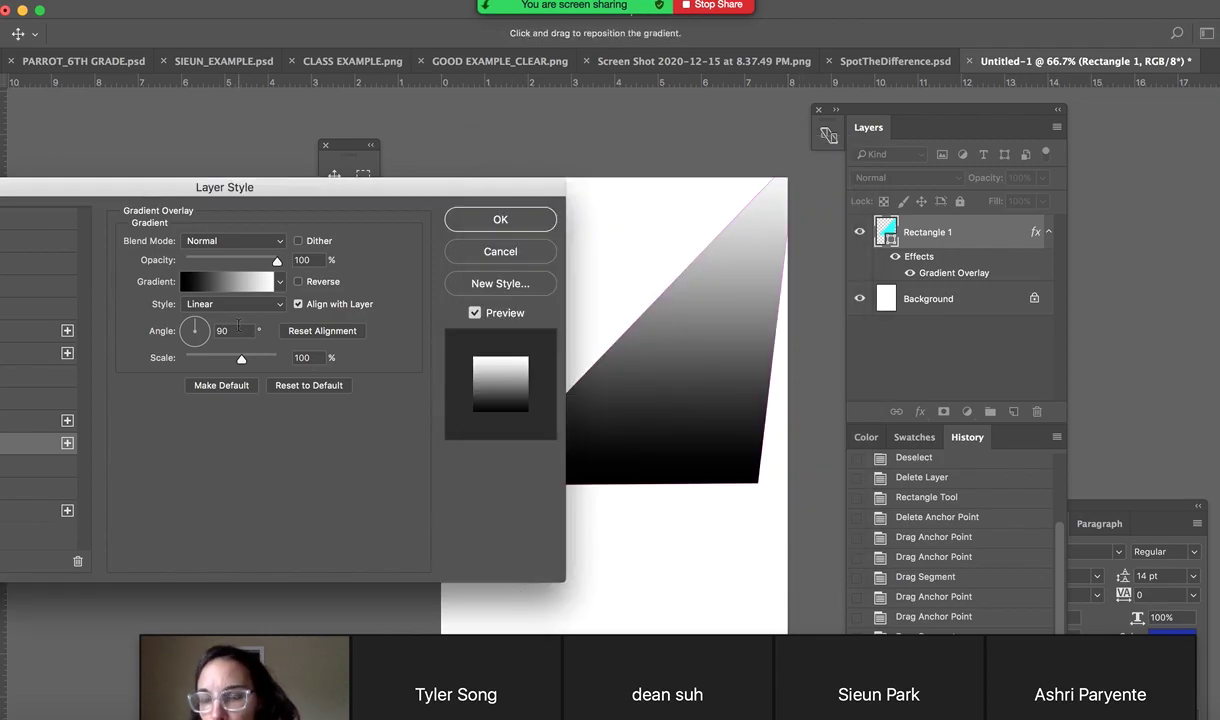
Set the overlay's angle to -137° and scale to 128%, adjust opacity, and apply
mouse_move(192, 332)
mouse_down()
mouse_move(220, 330)
mouse_move(186, 334)
mouse_move(179, 360)
mouse_move(180, 348)
mouse_up()
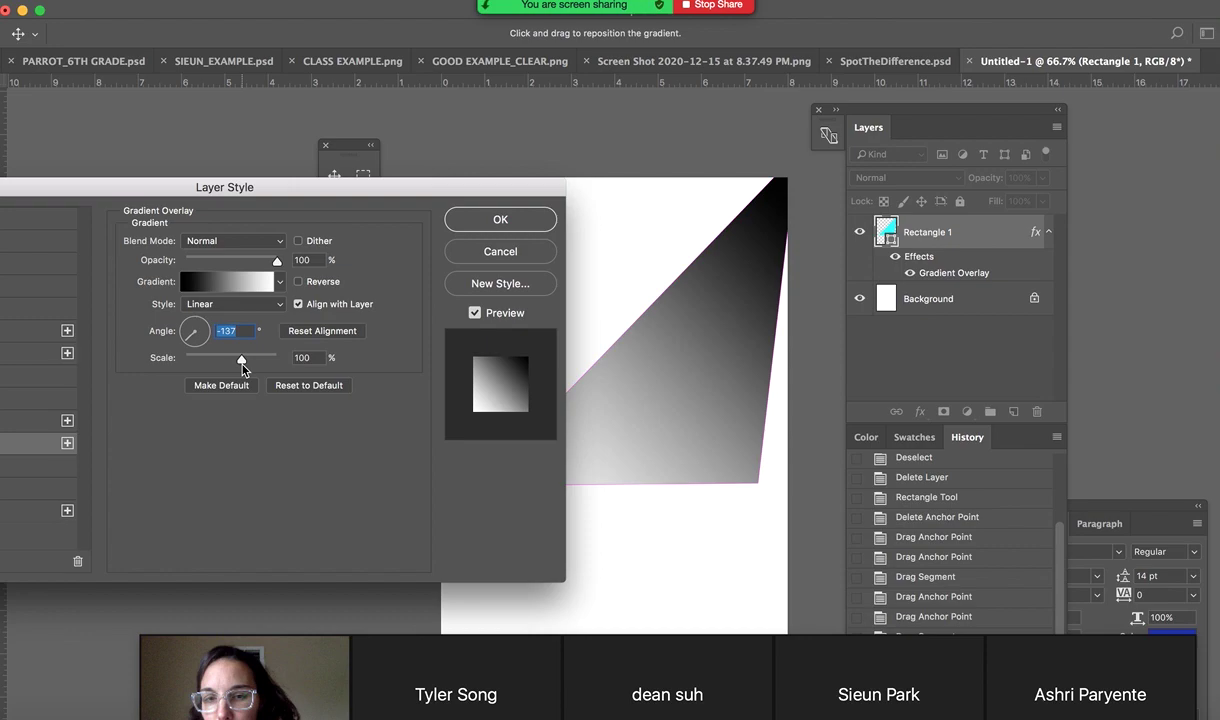
mouse_move(241, 359)
mouse_down()
mouse_move(215, 355)
mouse_move(311, 361)
mouse_move(243, 355)
mouse_move(262, 357)
mouse_up()
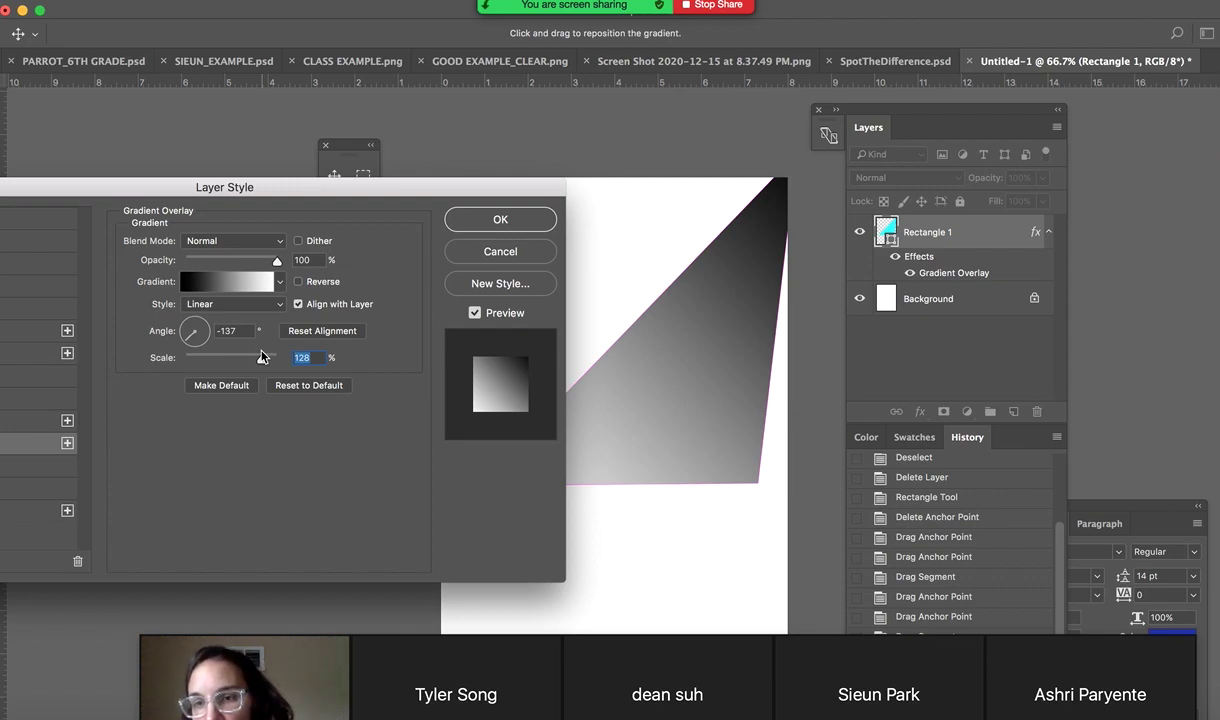
mouse_move(272, 261)
mouse_down()
mouse_move(240, 262)
mouse_move(285, 270)
mouse_up()
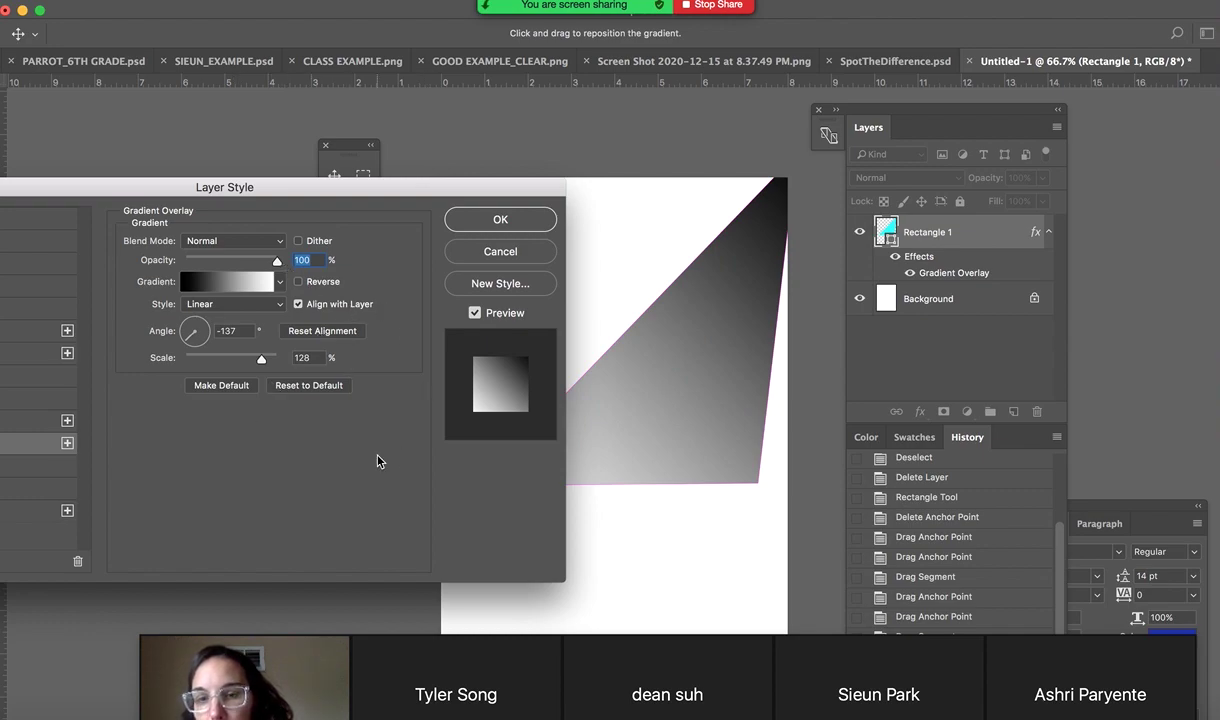
click(498, 219)
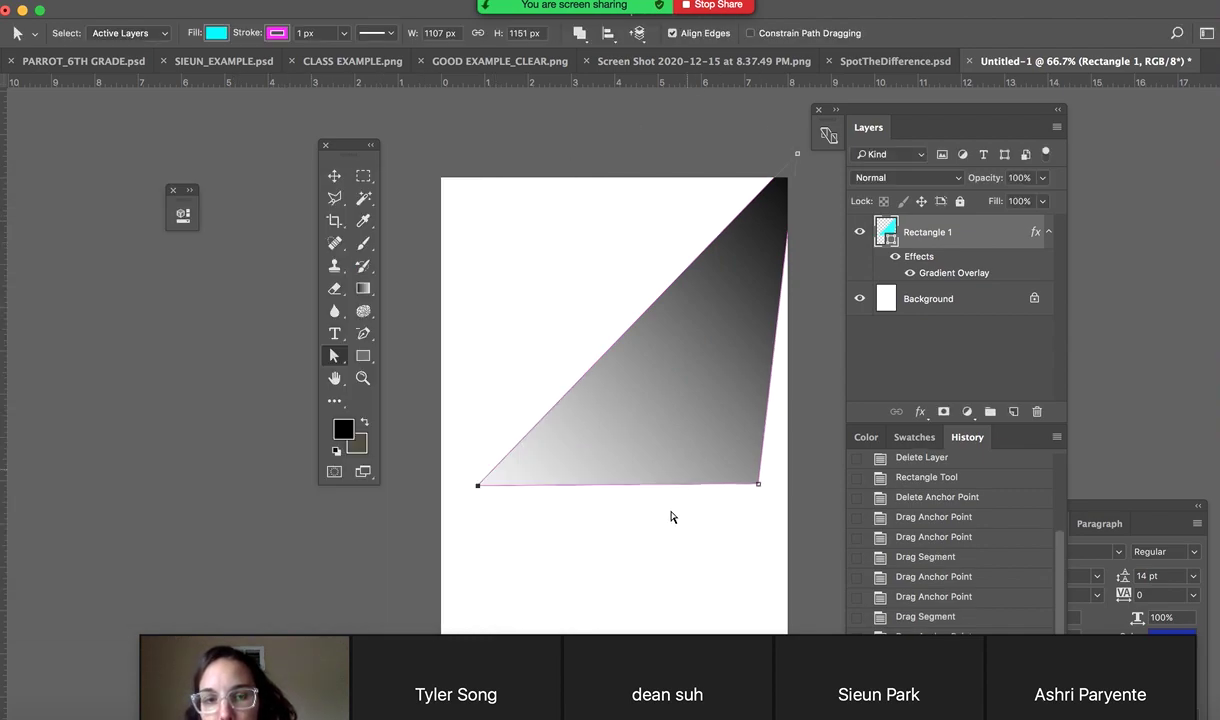
click(334, 176)
Move the gradient wedge higher and draw a wide rectangle across the page bottom
drag(655, 386, 656, 302)
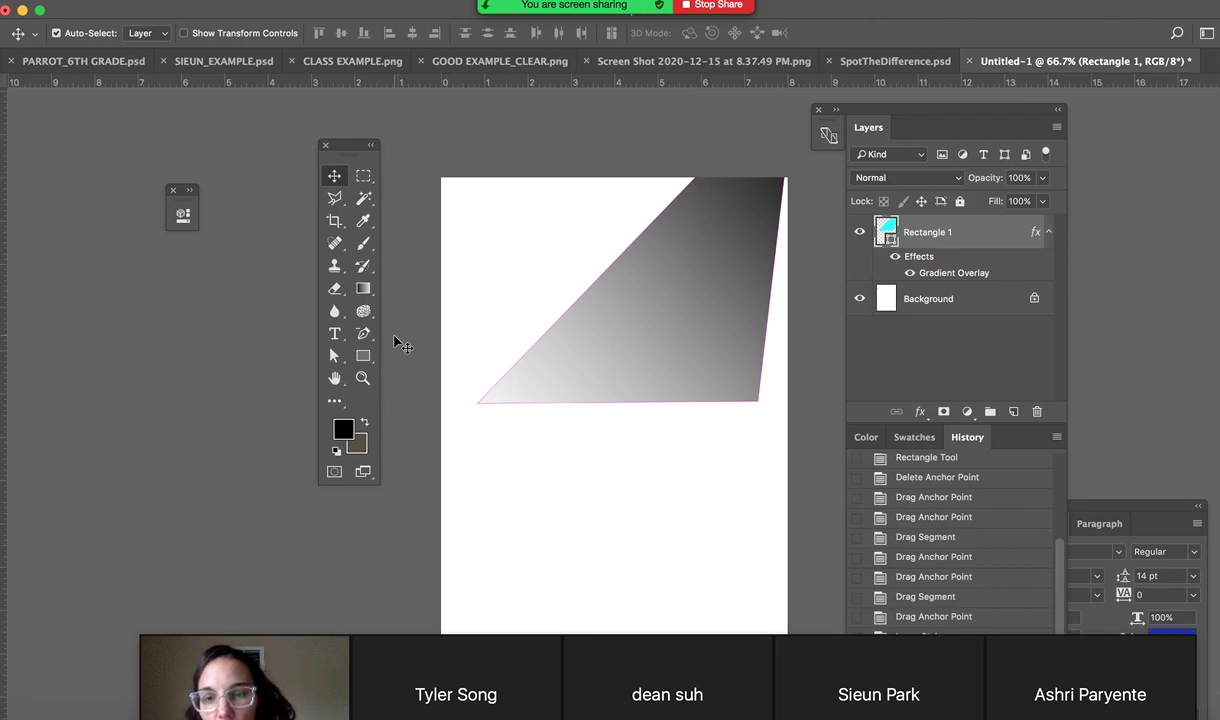
click(363, 355)
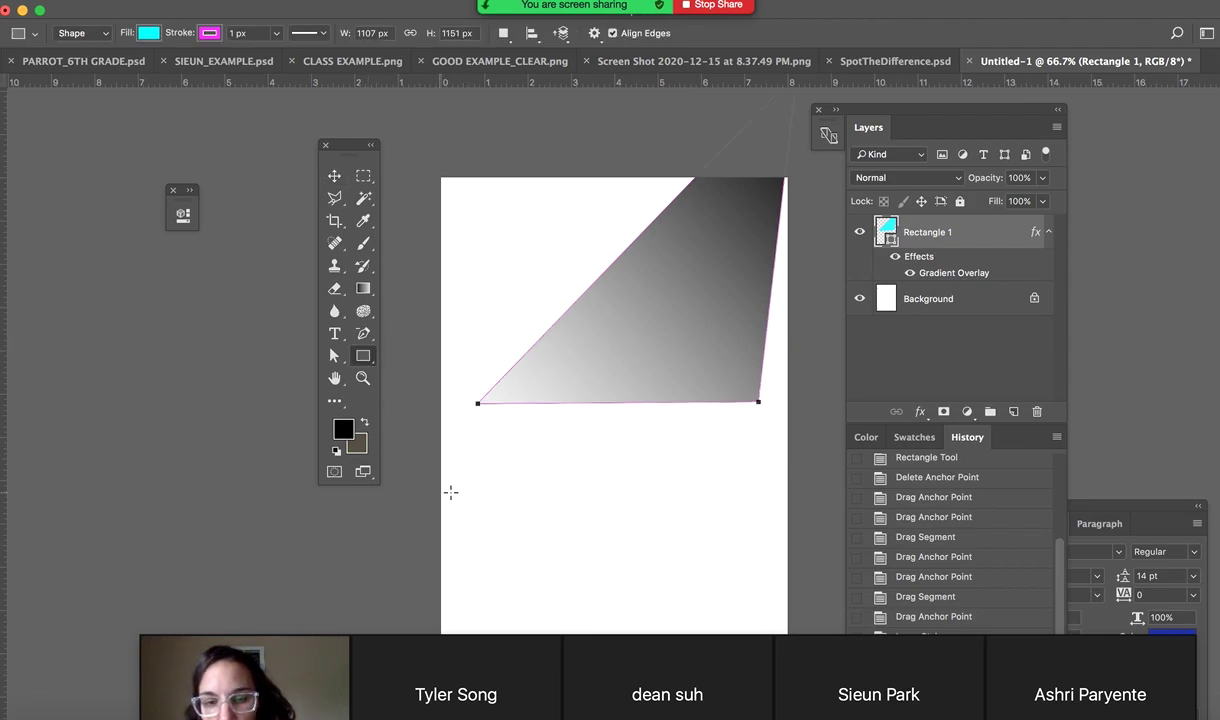
drag(446, 493, 800, 611)
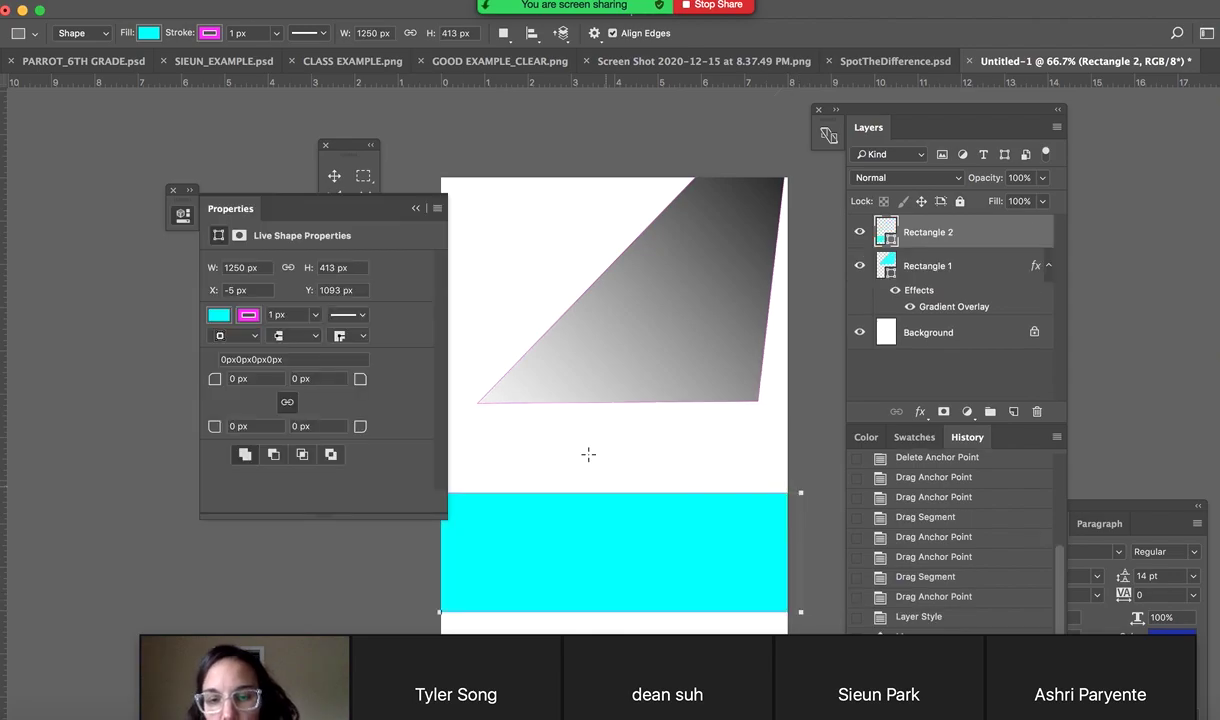
click(396, 199)
Apply the same black-to-white Gradient Overlay (-137°, 128%) to the new rectangle
click(277, 6)
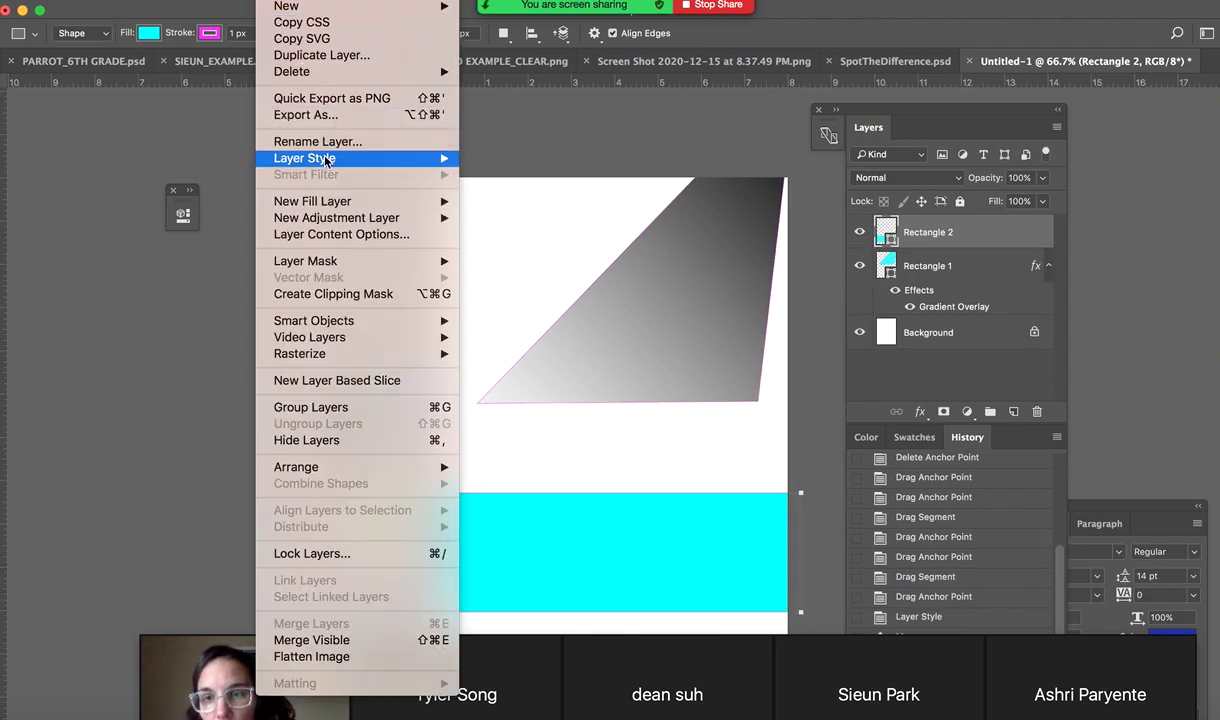
mouse_move(312, 158)
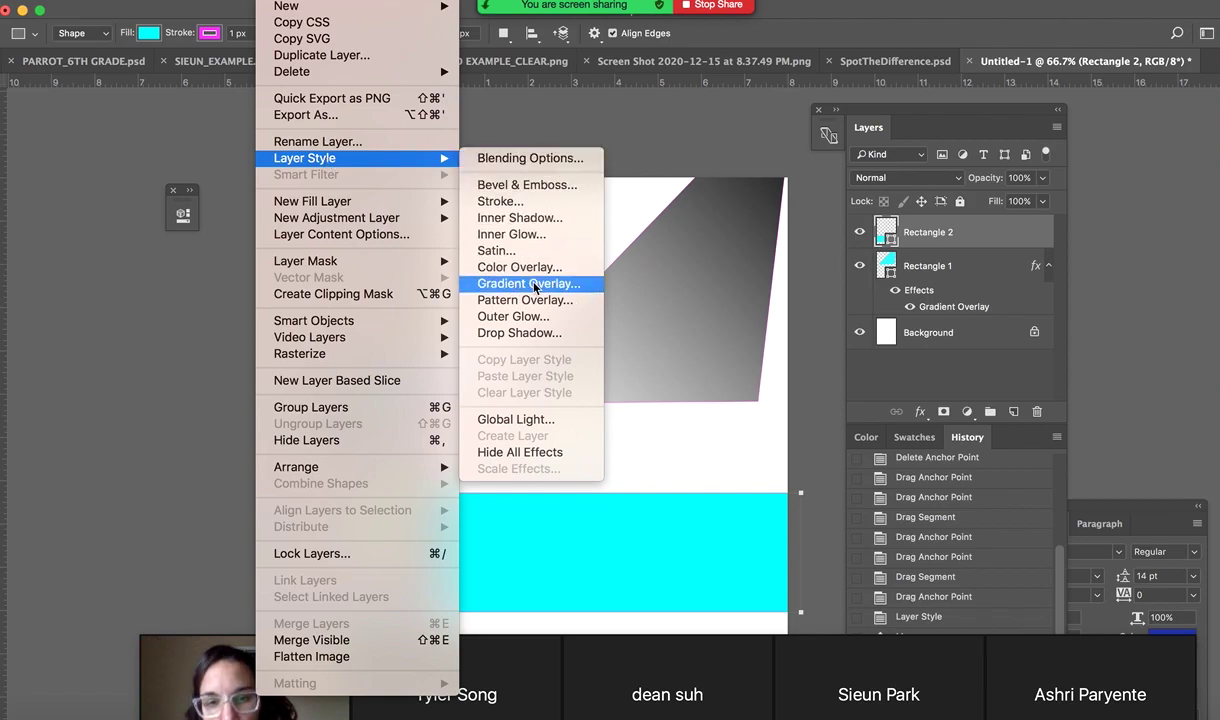
click(535, 286)
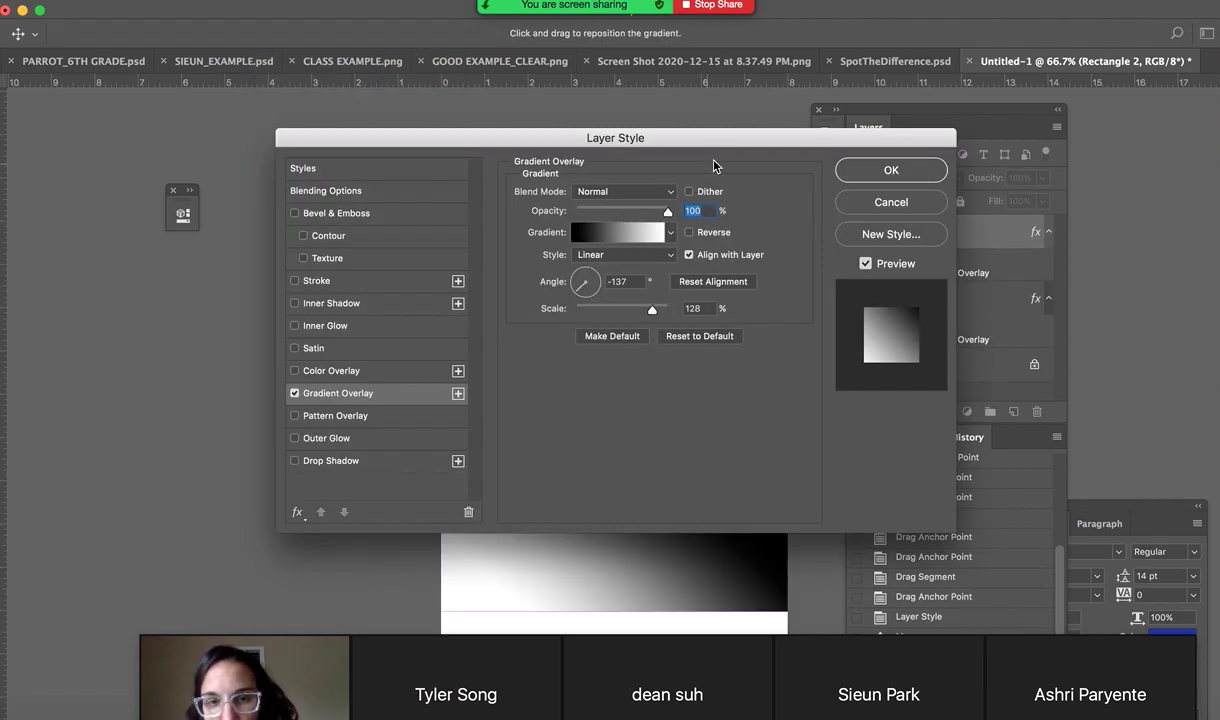
drag(733, 134, 397, 59)
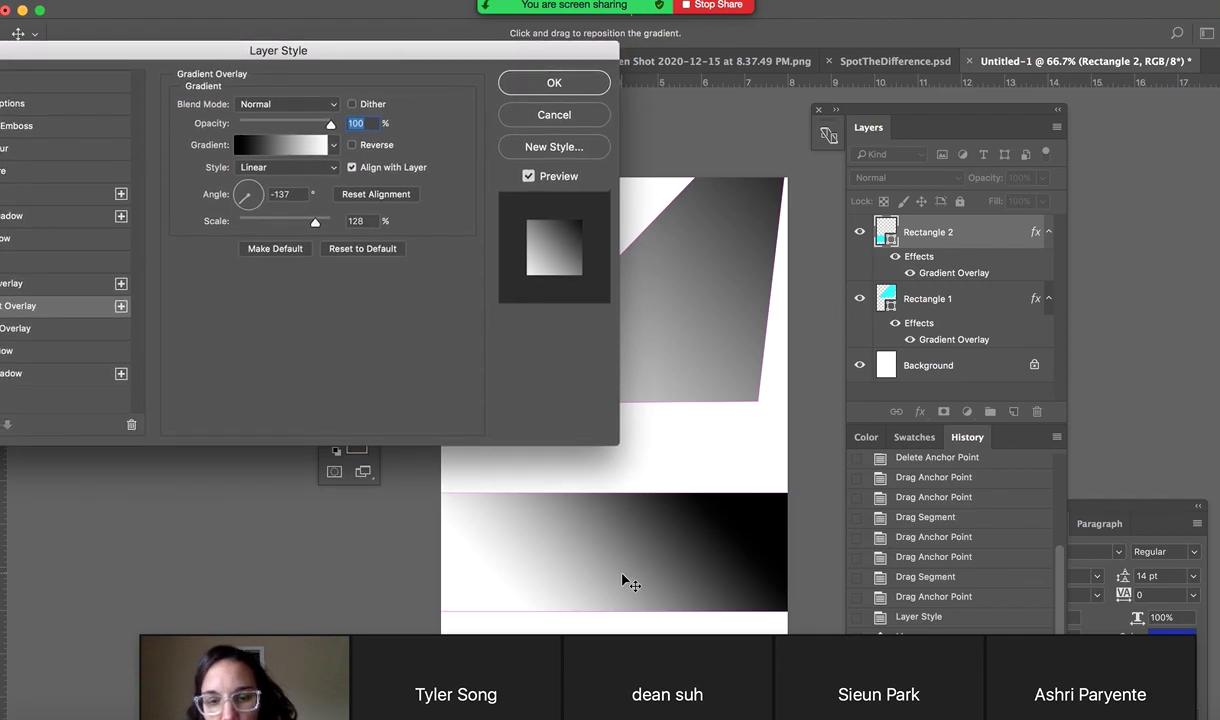
click(547, 84)
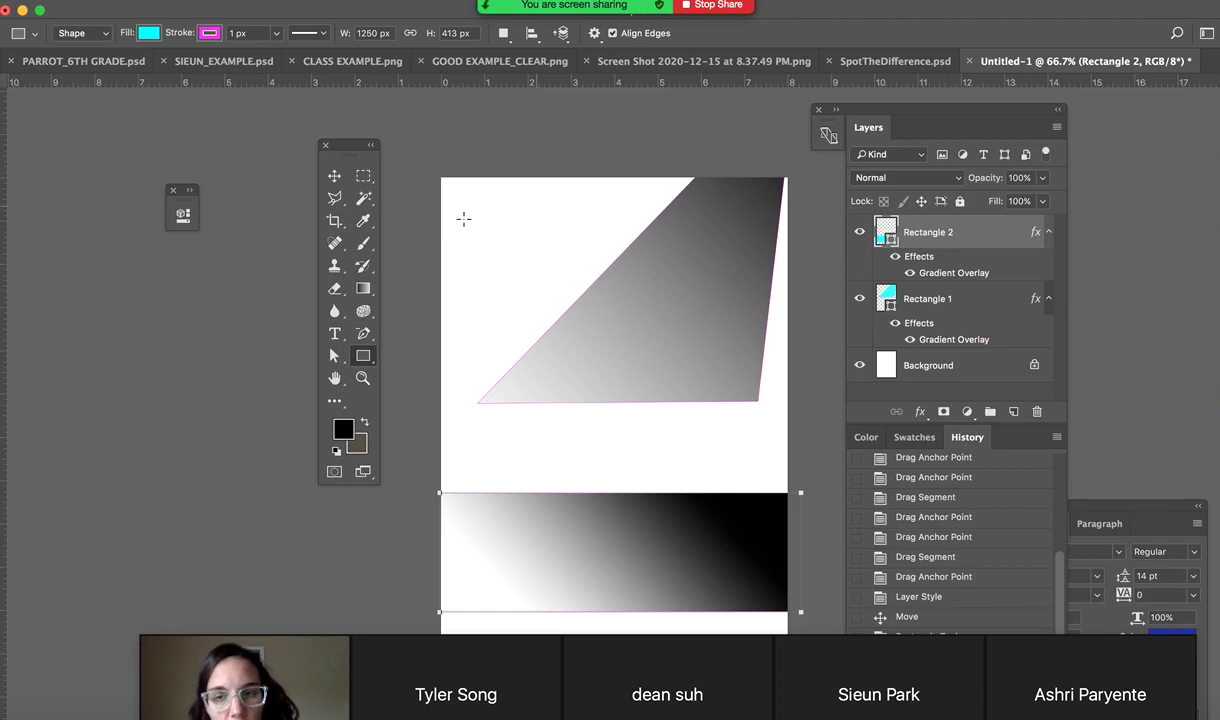
click(334, 176)
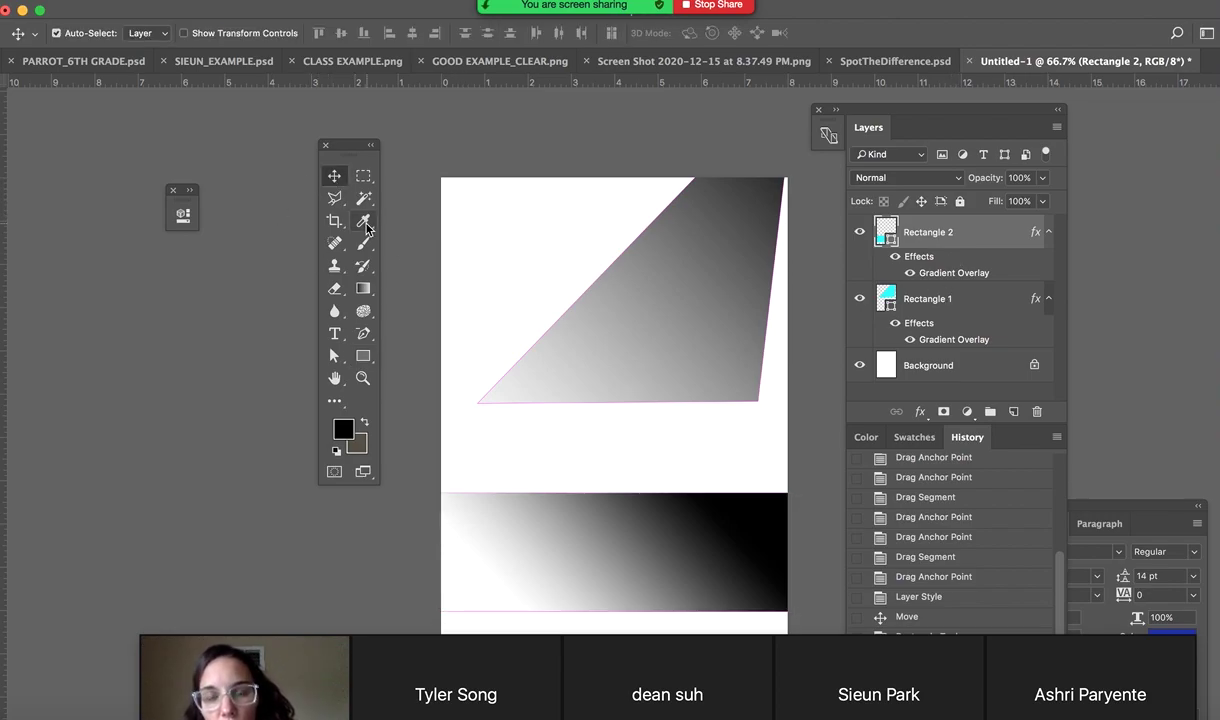